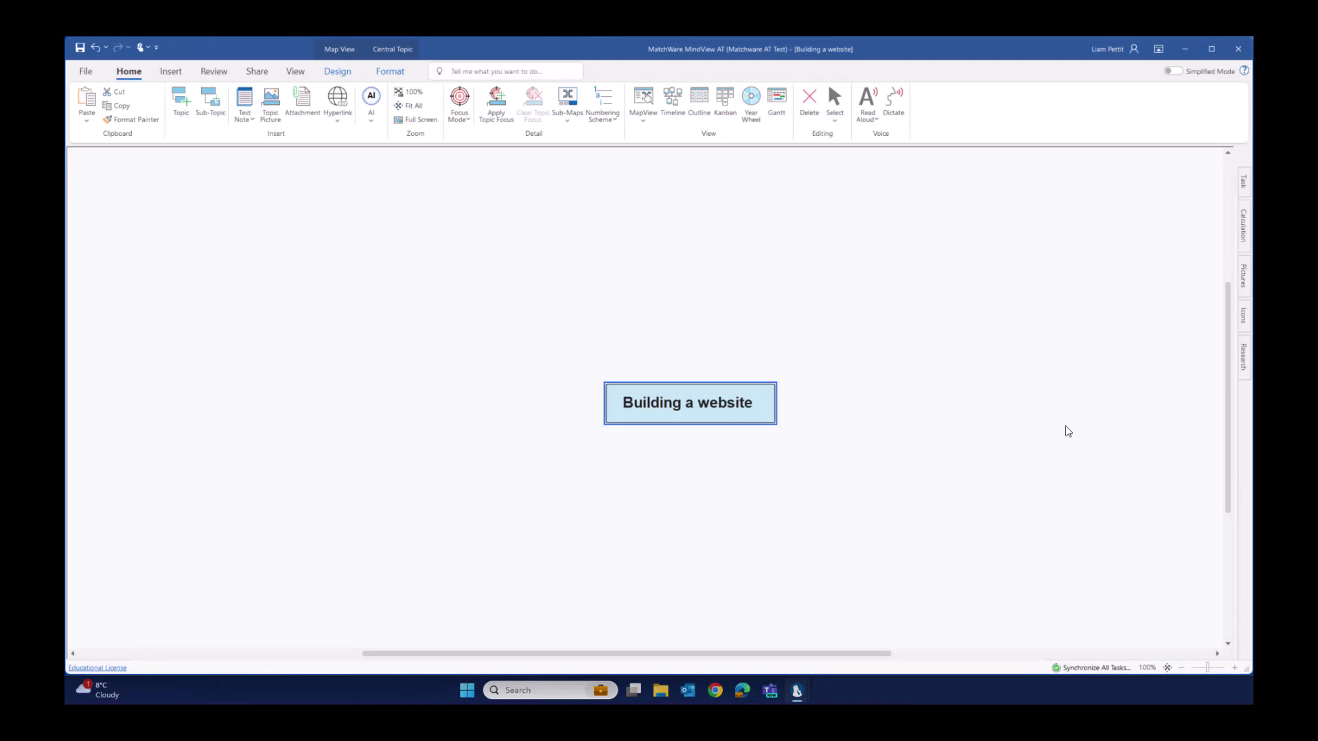
Insert a Design branch on Building a website and start typing the Layout branch.
{"action": "key", "text": "Insert"}
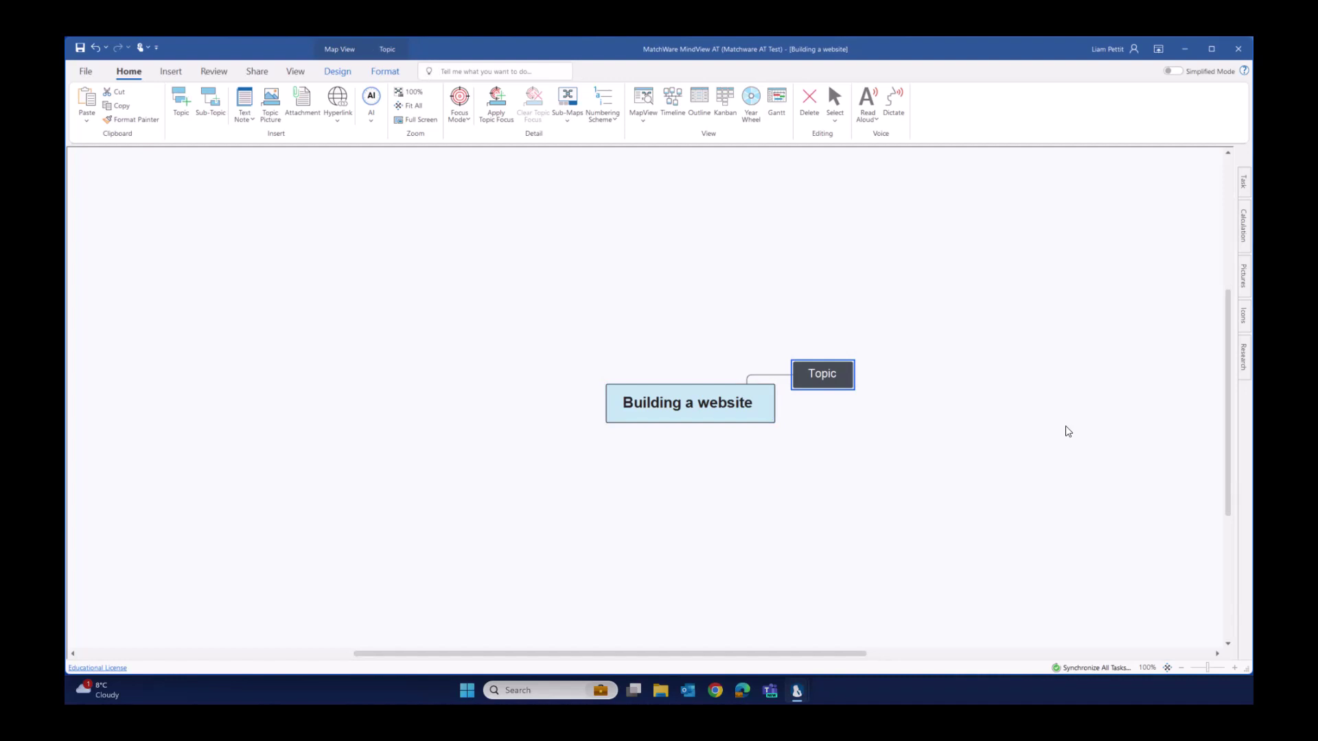
{"action": "type", "text": "Design"}
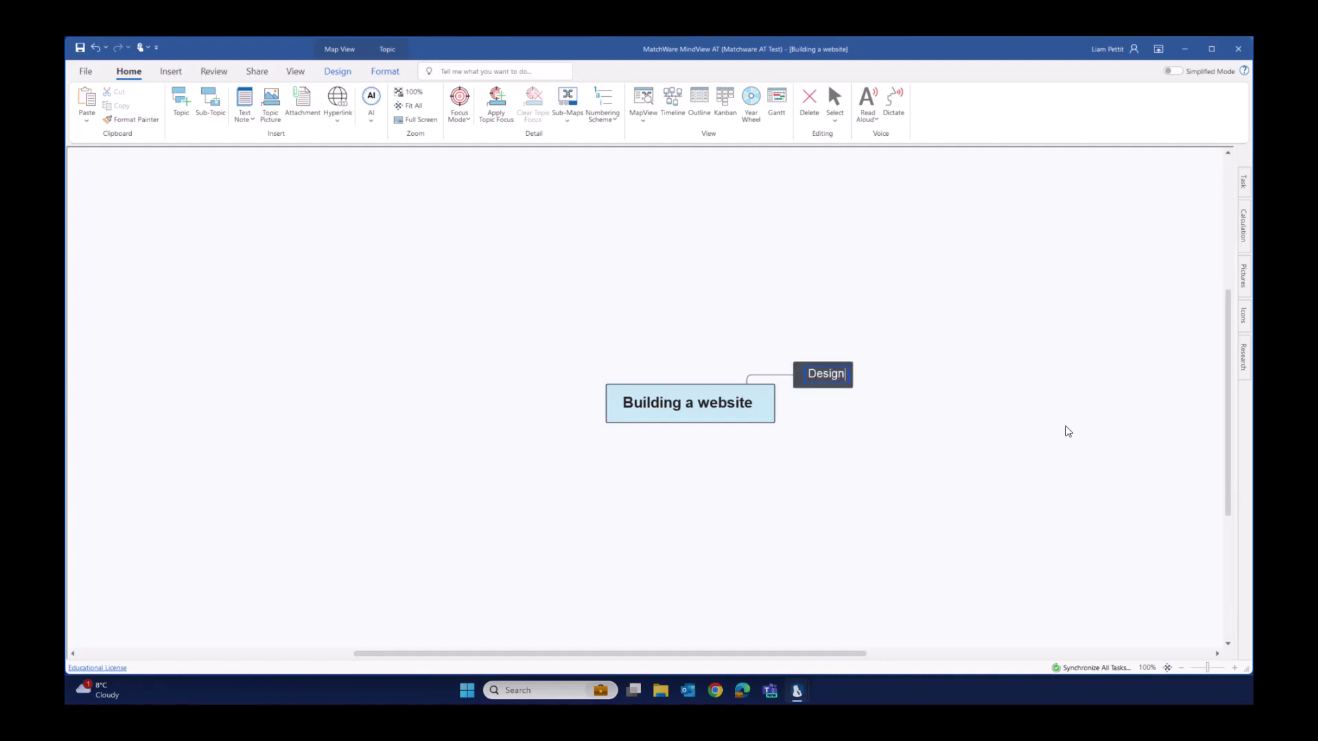
{"action": "key", "text": "Return"}
{"action": "key", "text": "Return"}
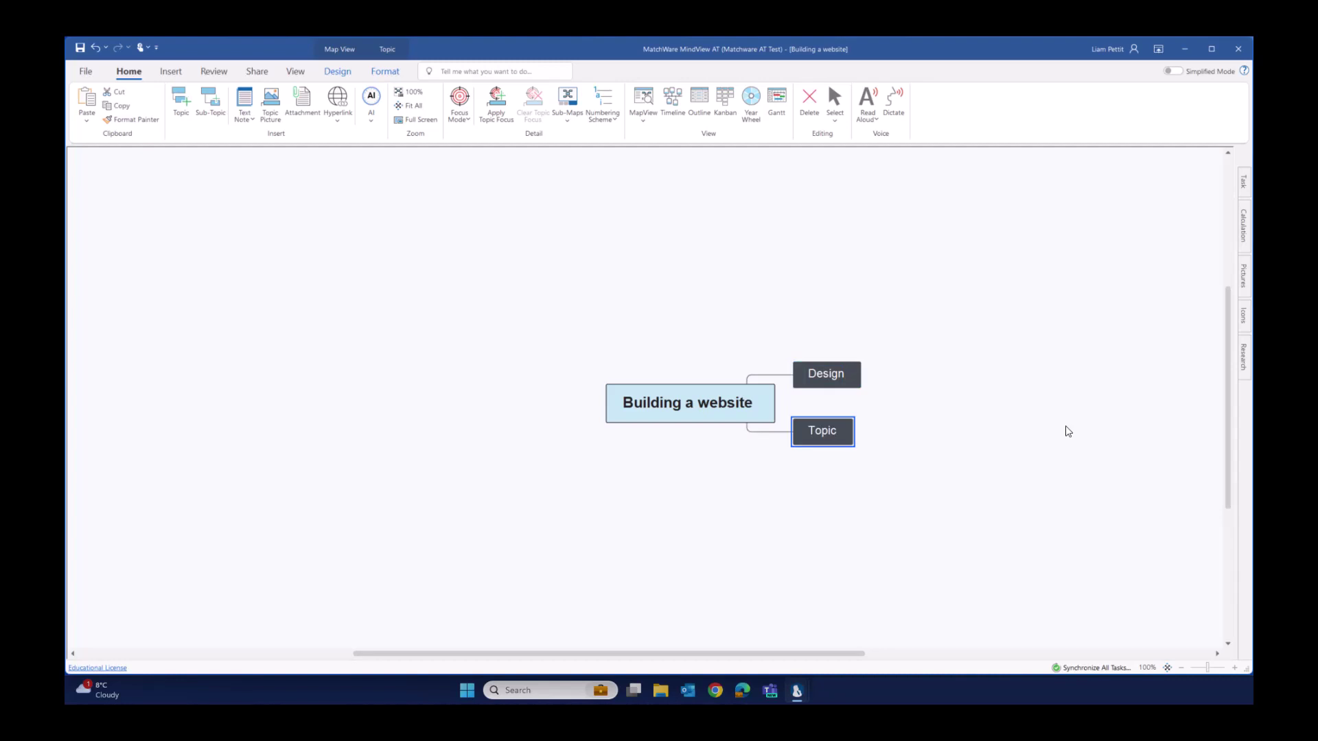
{"action": "type", "text": "Layout"}
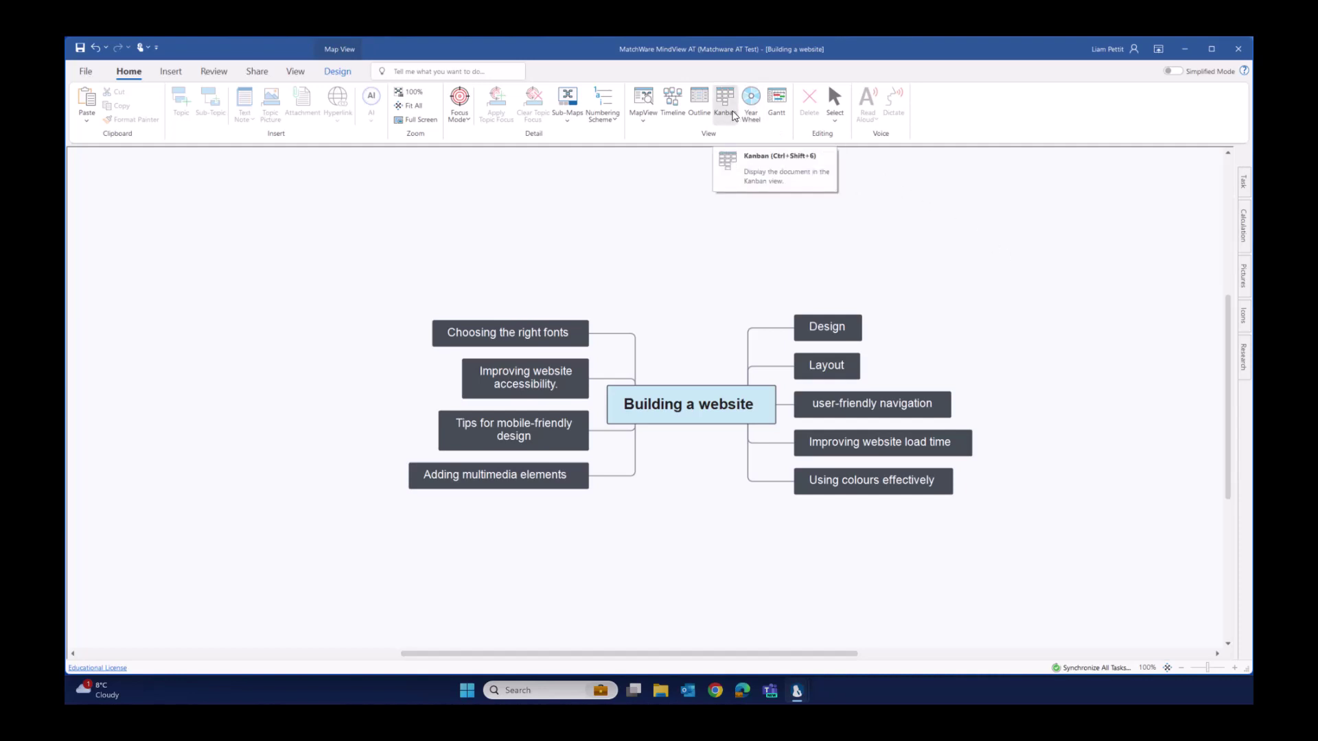
Switch the map to a Kanban board with its topics as Not Started cards.
{"action": "left_click", "coordinate": [733, 116]}
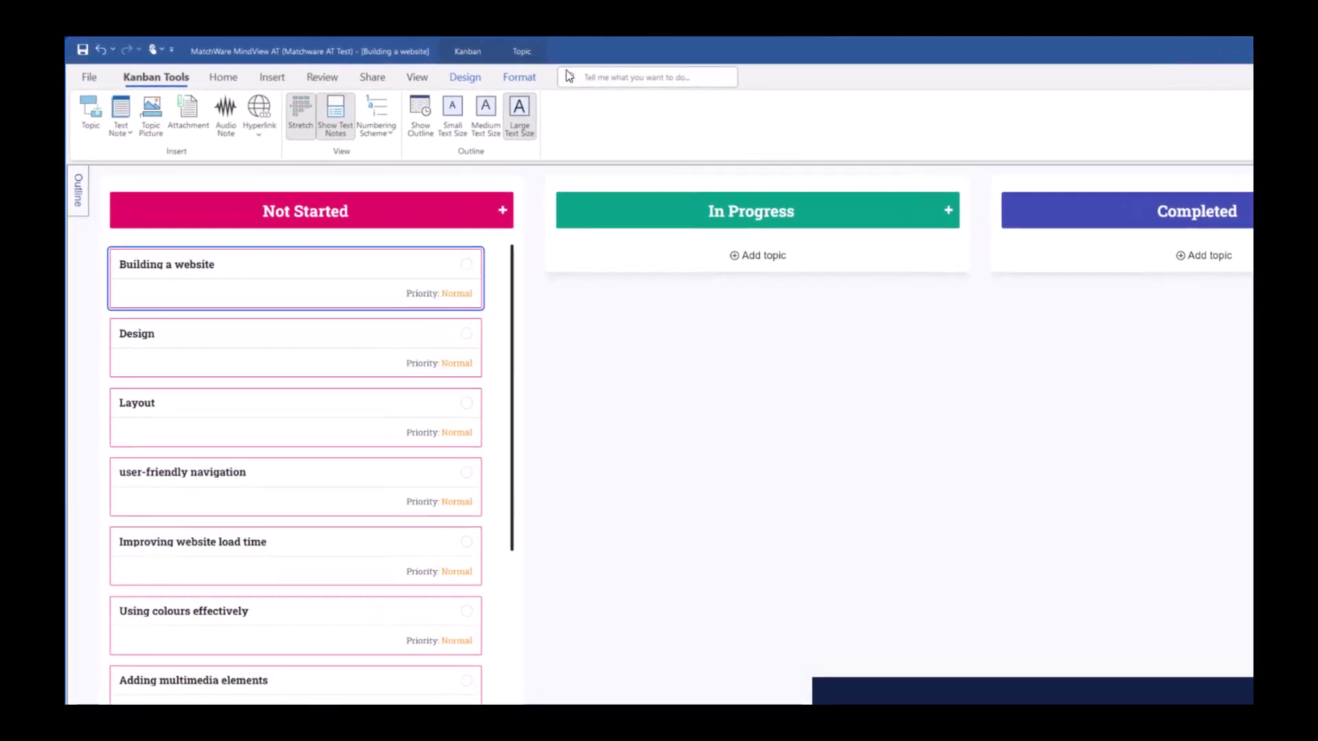
{"action": "left_click", "coordinate": [465, 77]}
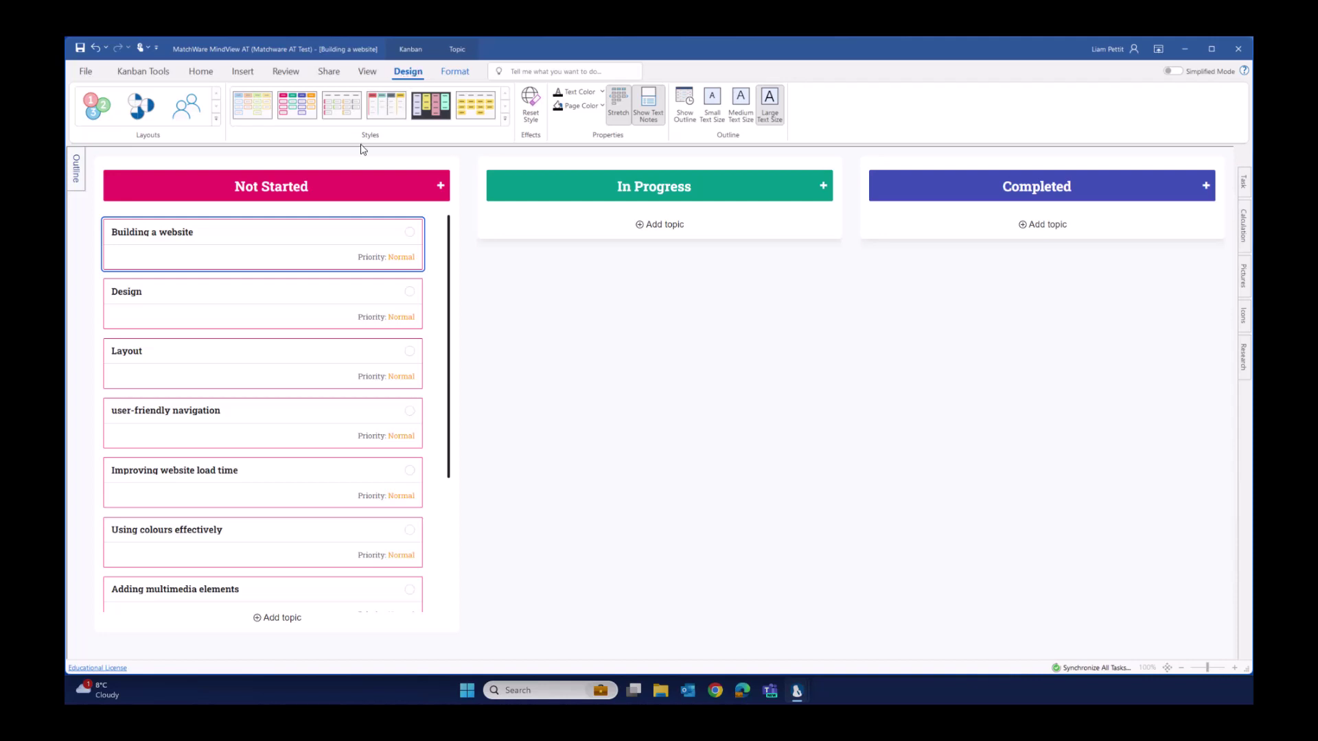
Move the Design card through In Progress and into Completed.
{"action": "left_click_drag", "start_coordinate": [204, 304], "coordinate": [600, 291]}
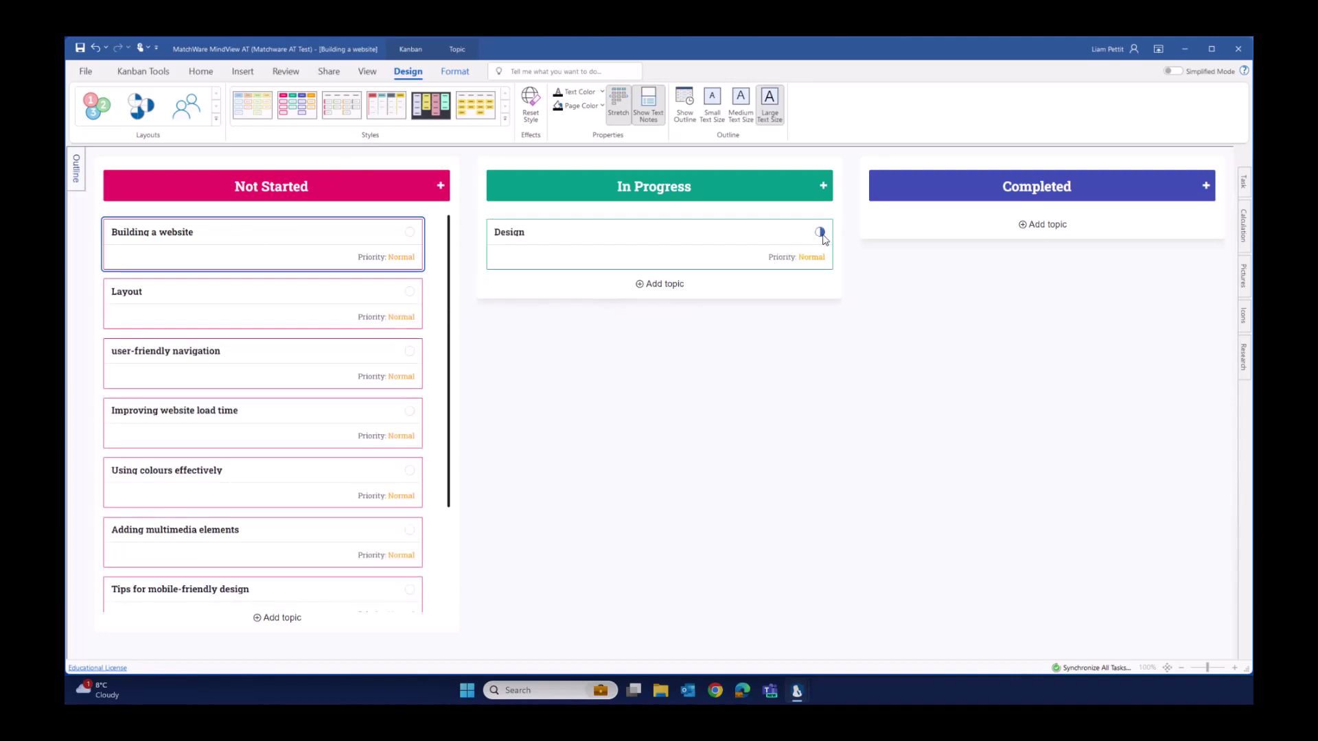
{"action": "mouse_move", "coordinate": [825, 239]}
{"action": "left_click_drag", "start_coordinate": [641, 242], "coordinate": [981, 257]}
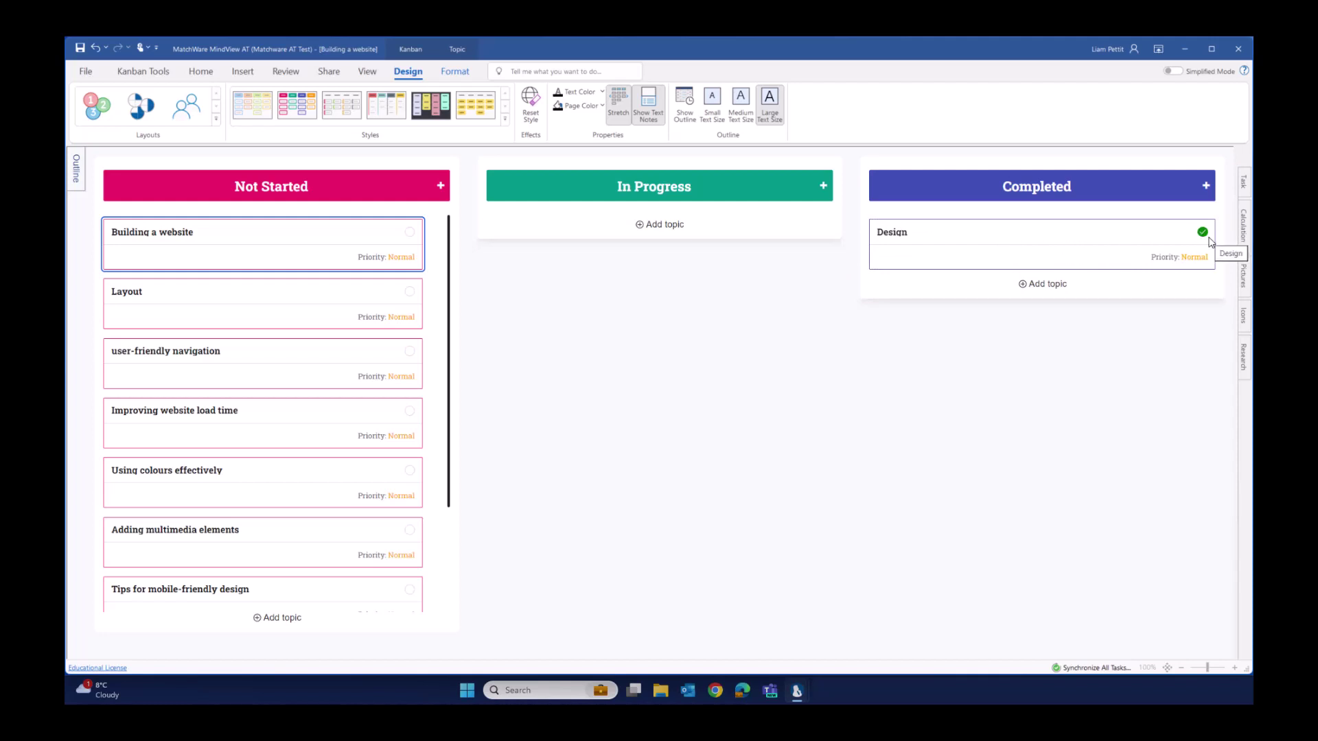
Move Building a website, Layout, user-friendly navigation and Improving website load time into In Progress.
{"action": "left_click", "coordinate": [88, 248]}
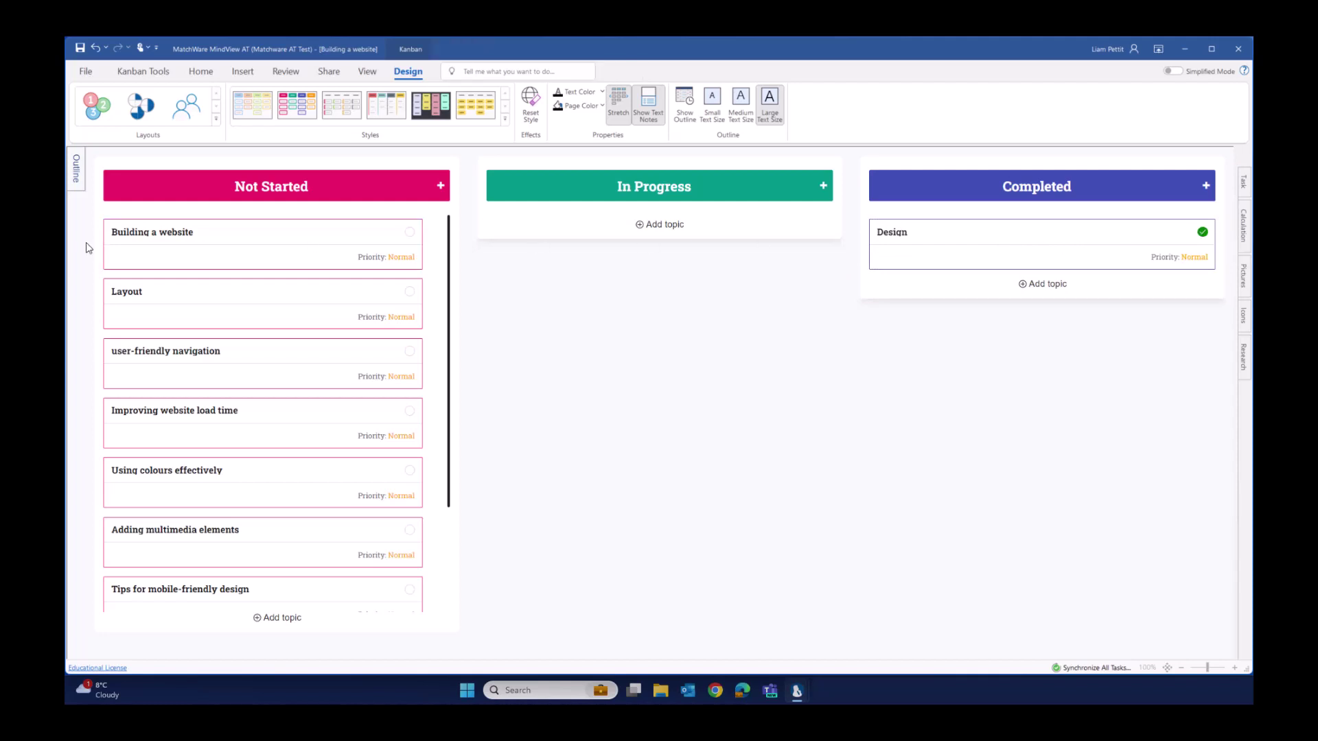
{"action": "left_click_drag", "start_coordinate": [87, 248], "coordinate": [224, 450]}
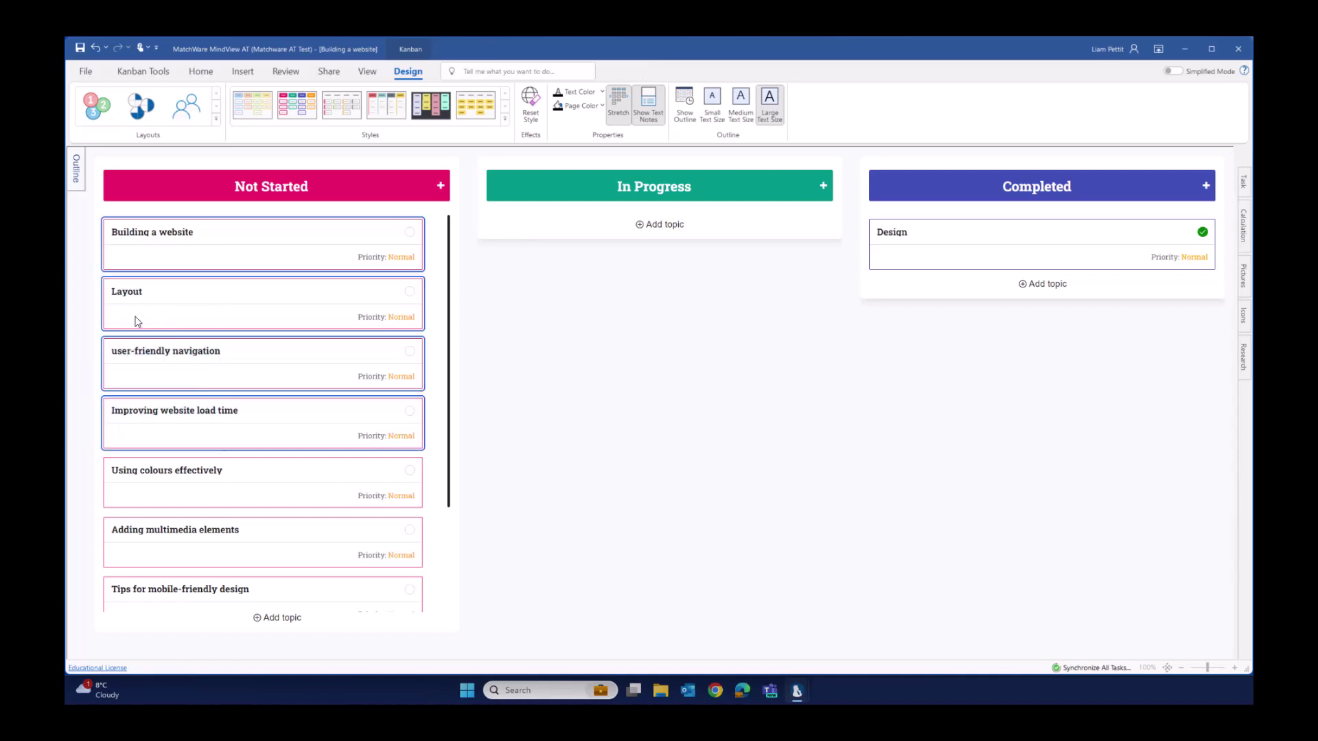
{"action": "left_click_drag", "start_coordinate": [176, 327], "coordinate": [612, 259]}
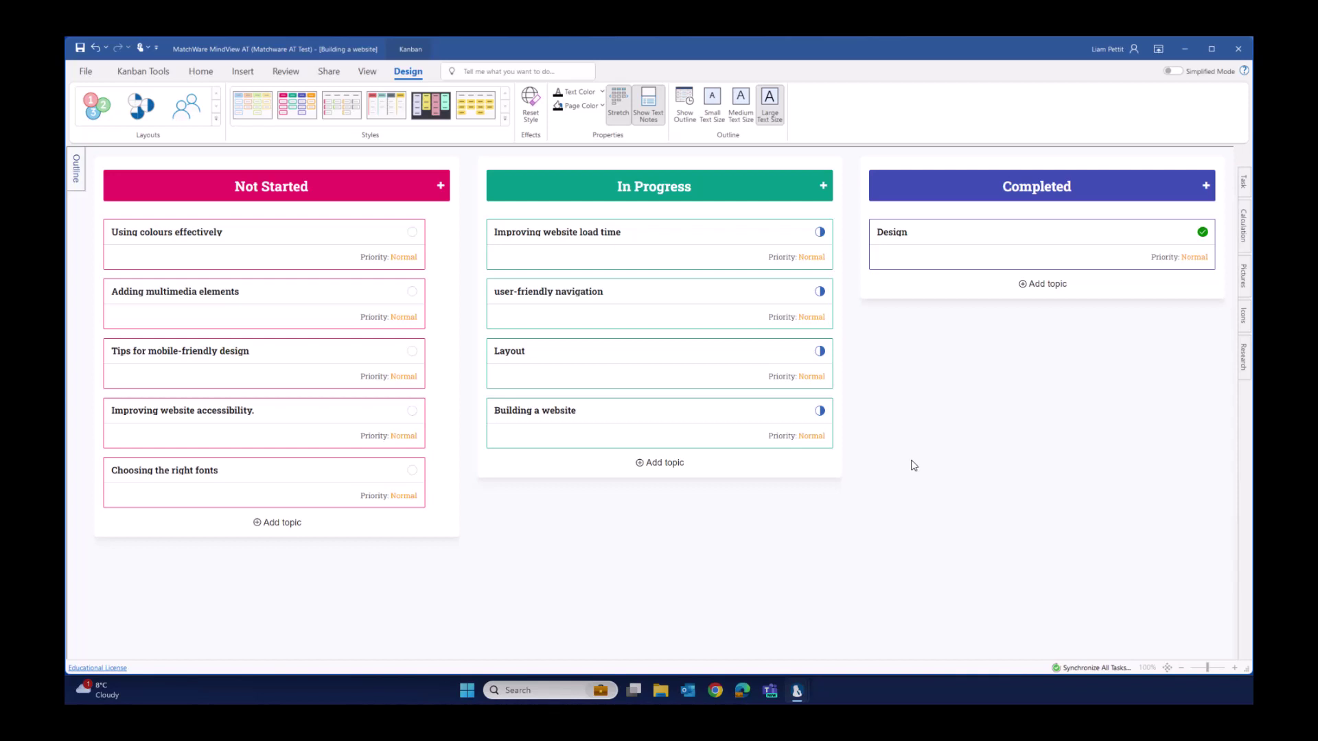
Group by priority: Design and Layout to High, user-friendly navigation and Improving website load time to Low.
{"action": "left_click", "coordinate": [96, 118]}
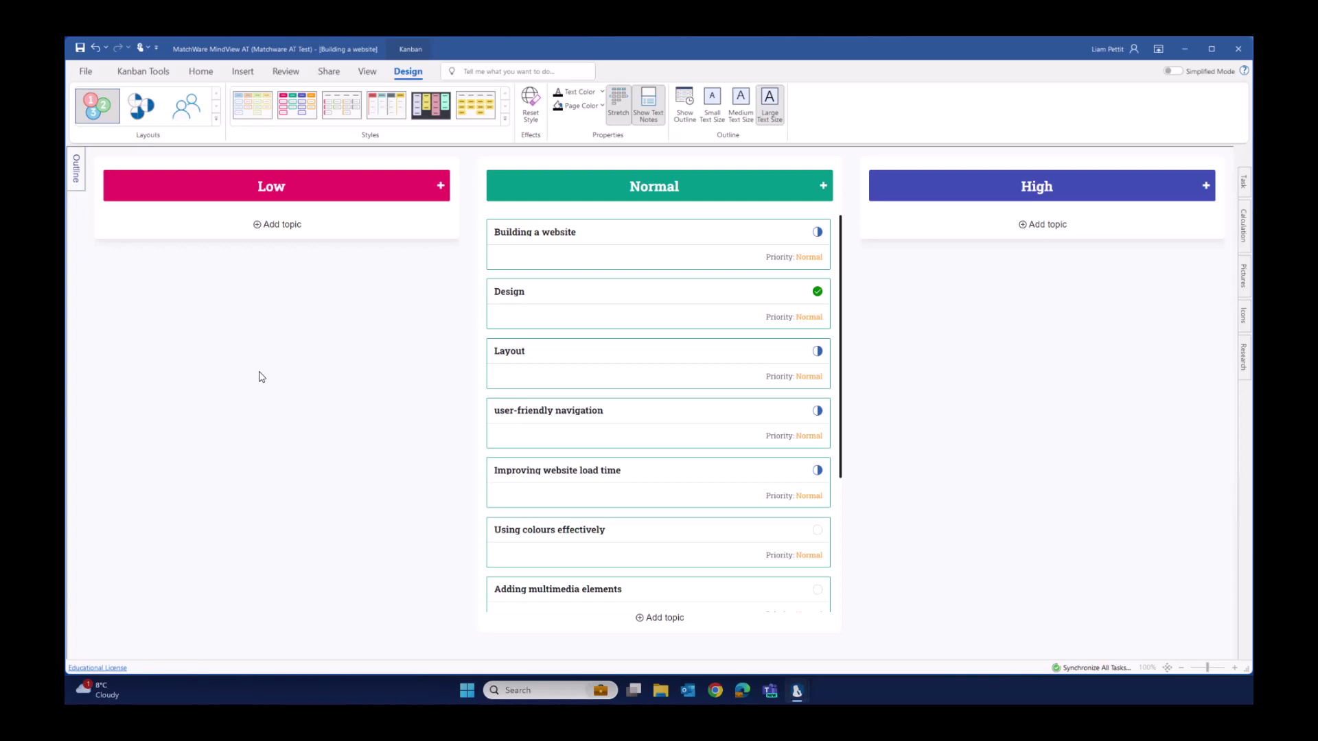
{"action": "left_click_drag", "start_coordinate": [601, 311], "coordinate": [970, 235]}
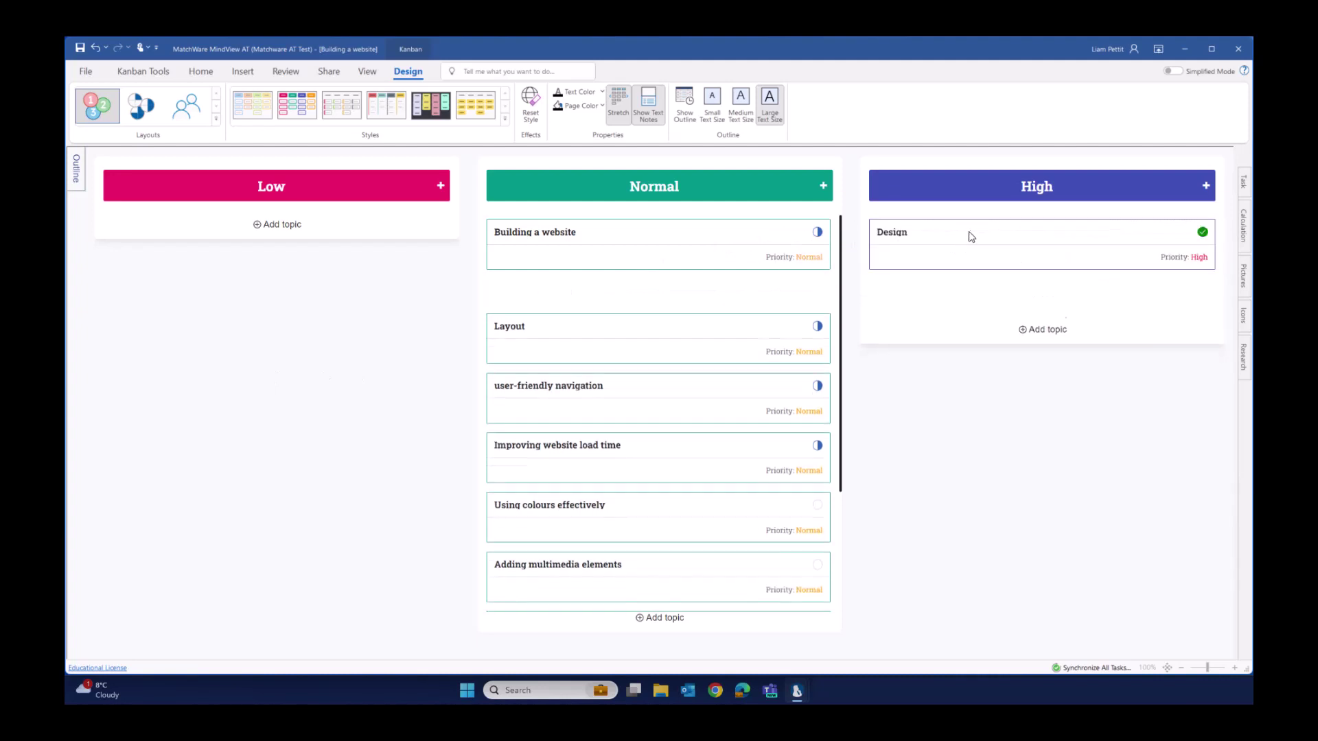
{"action": "left_click_drag", "start_coordinate": [721, 303], "coordinate": [961, 294]}
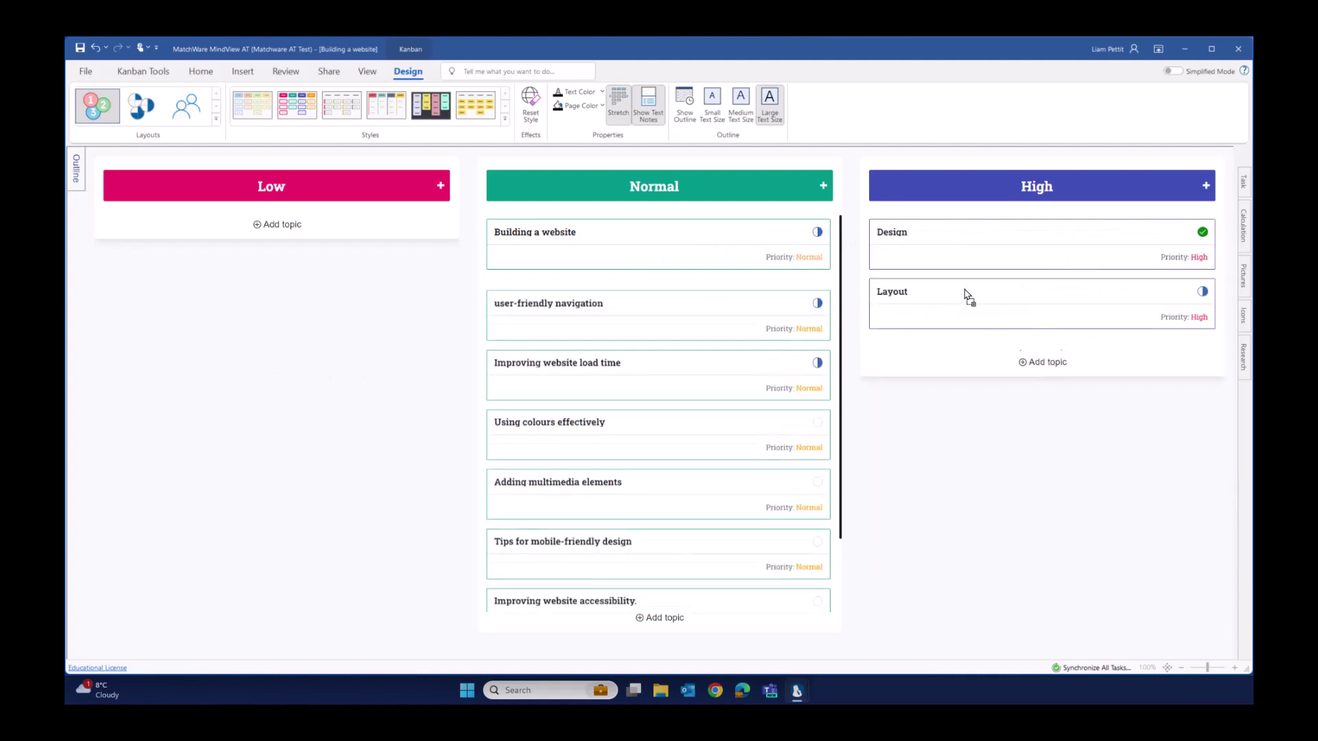
{"action": "left_click_drag", "start_coordinate": [750, 309], "coordinate": [314, 244]}
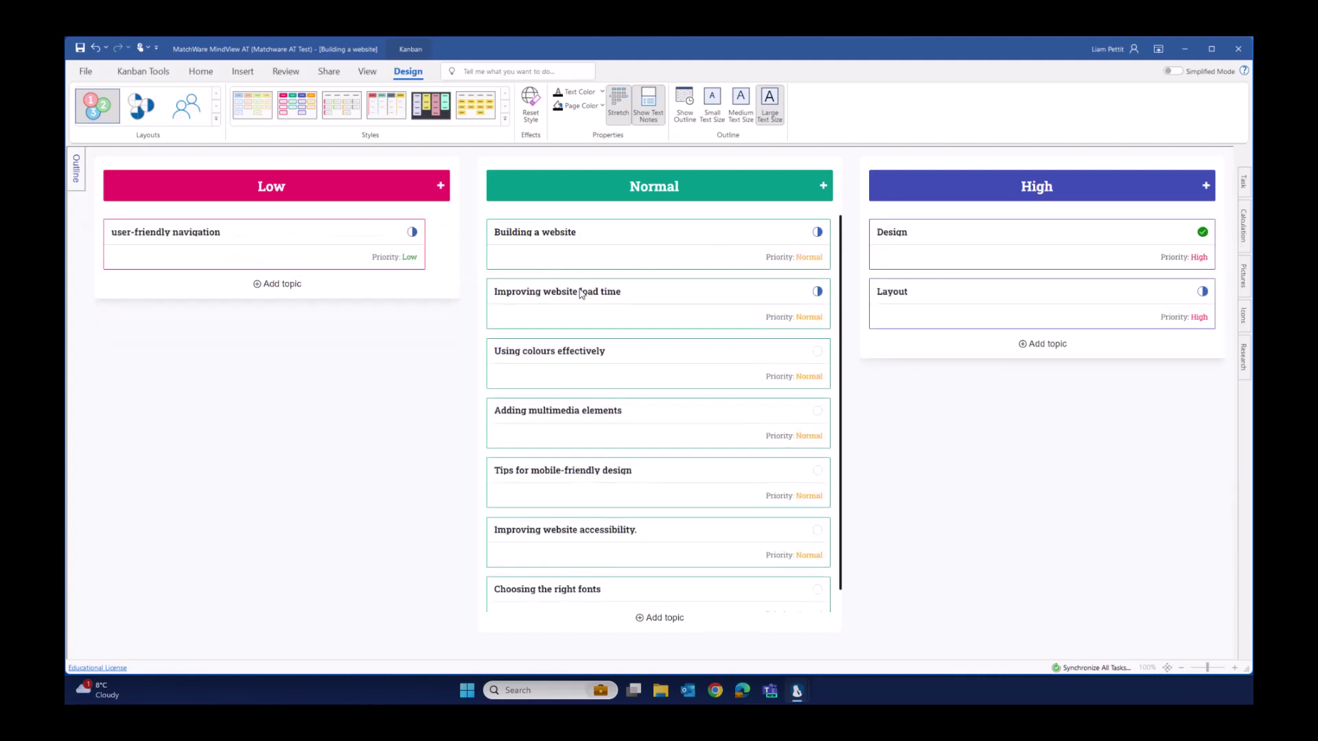
{"action": "left_click_drag", "start_coordinate": [582, 295], "coordinate": [291, 297]}
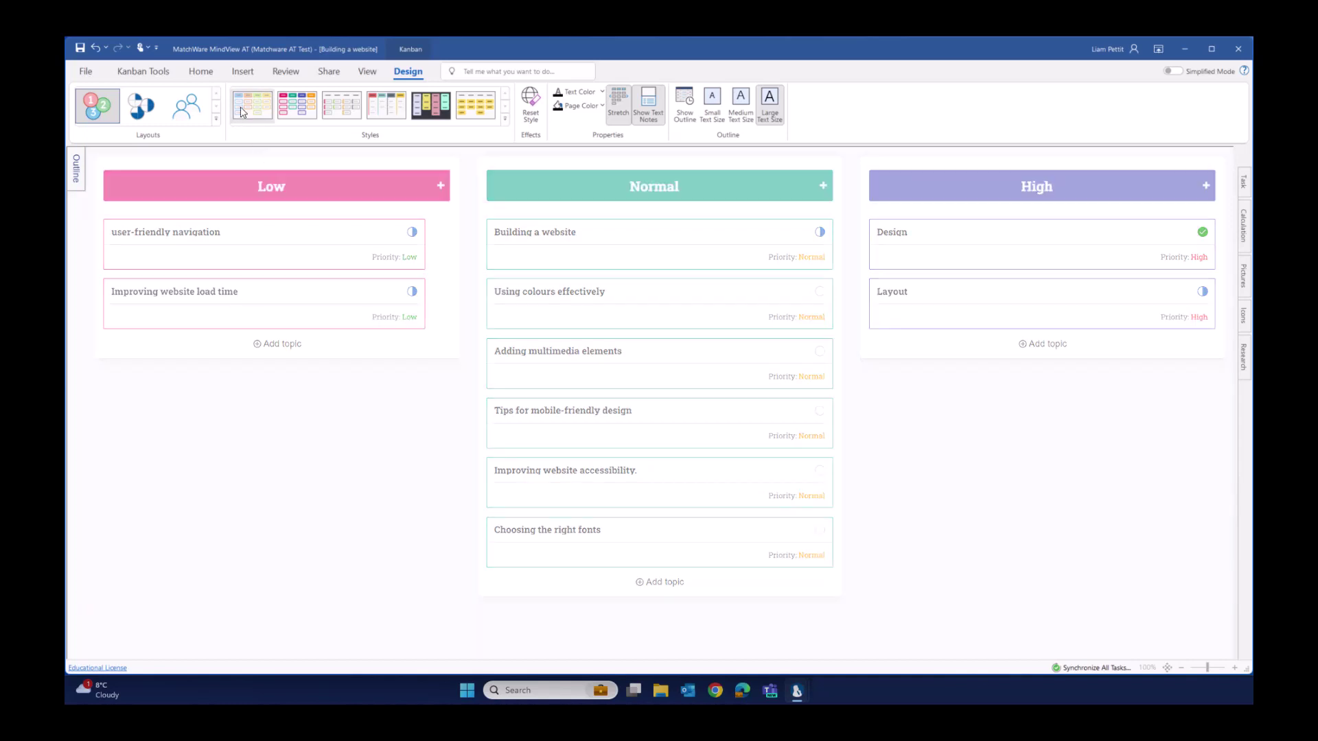
Try several board styles and settle on the magenta, teal and purple style.
{"action": "left_click", "coordinate": [241, 112]}
{"action": "left_click", "coordinate": [296, 110]}
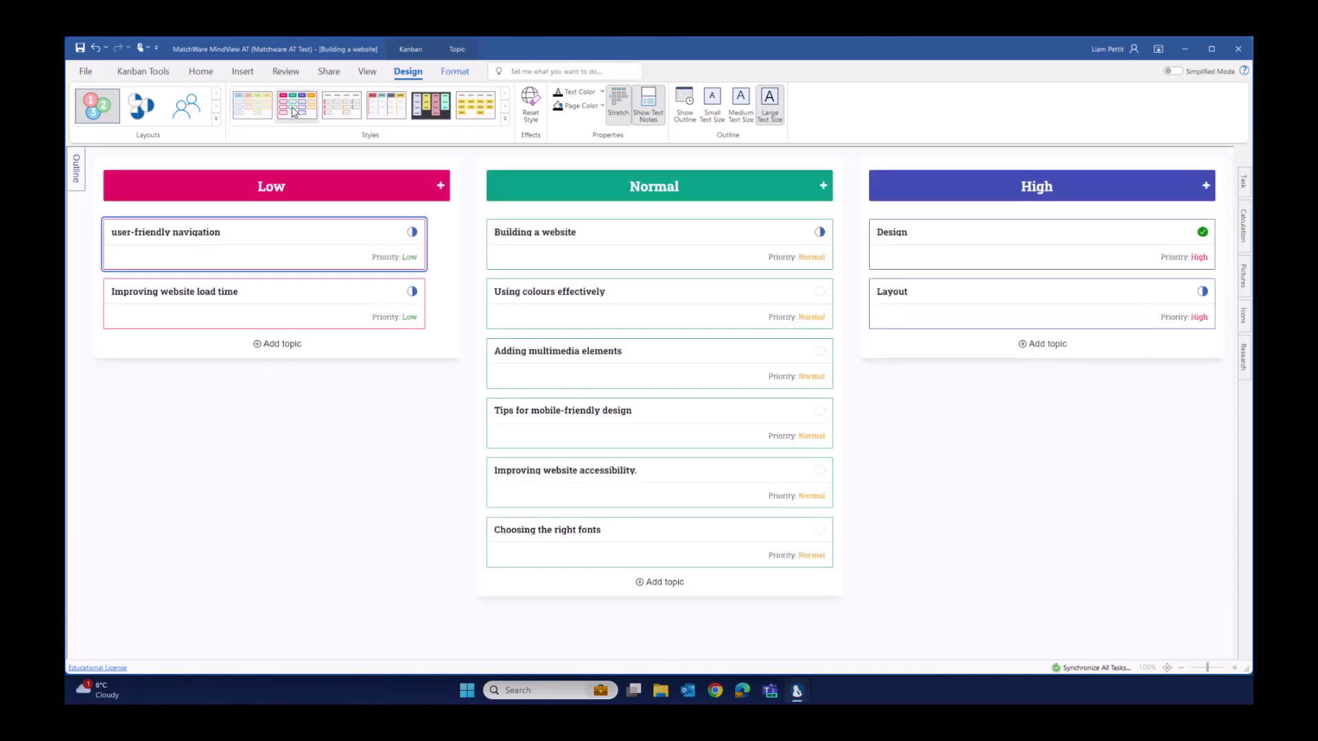
{"action": "left_click", "coordinate": [332, 115]}
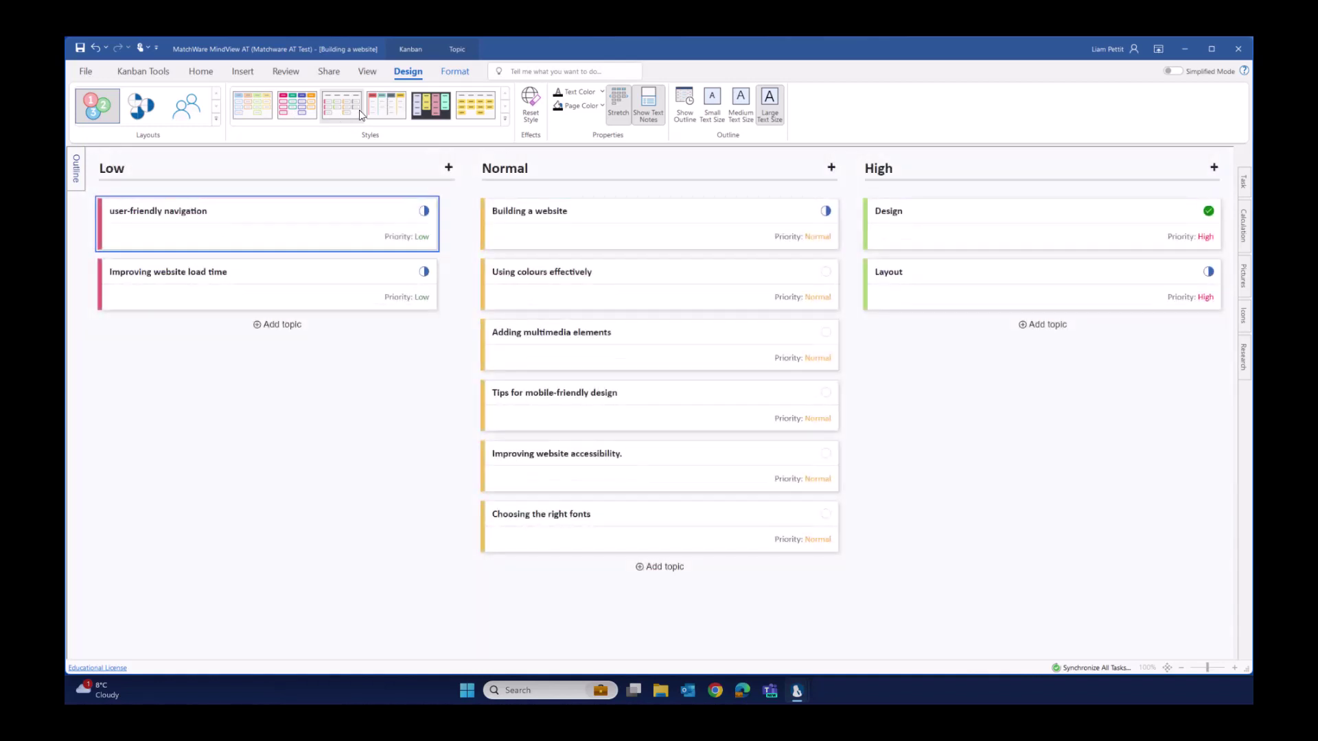
{"action": "left_click", "coordinate": [388, 114]}
{"action": "left_click", "coordinate": [429, 492]}
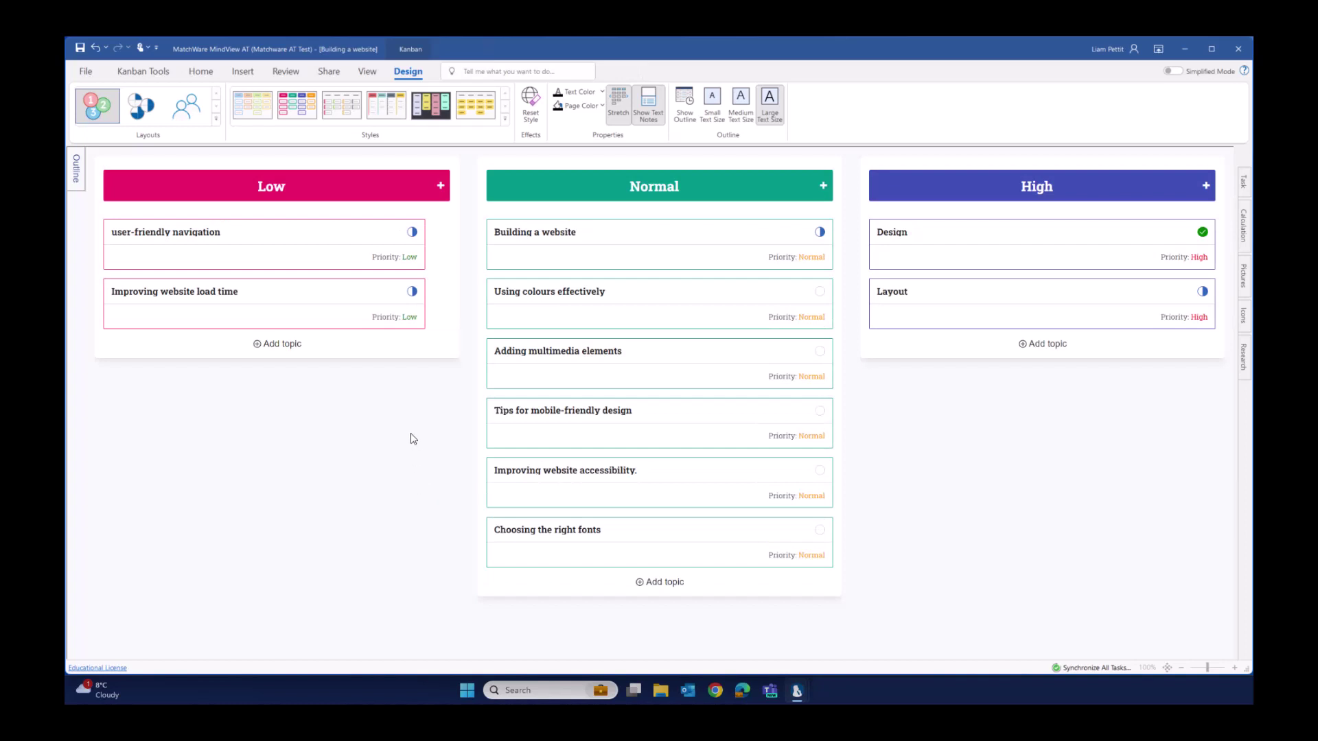
Fill the bottom three Normal-priority topics blue, then deselect them.
{"action": "left_click_drag", "start_coordinate": [410, 402], "coordinate": [896, 595]}
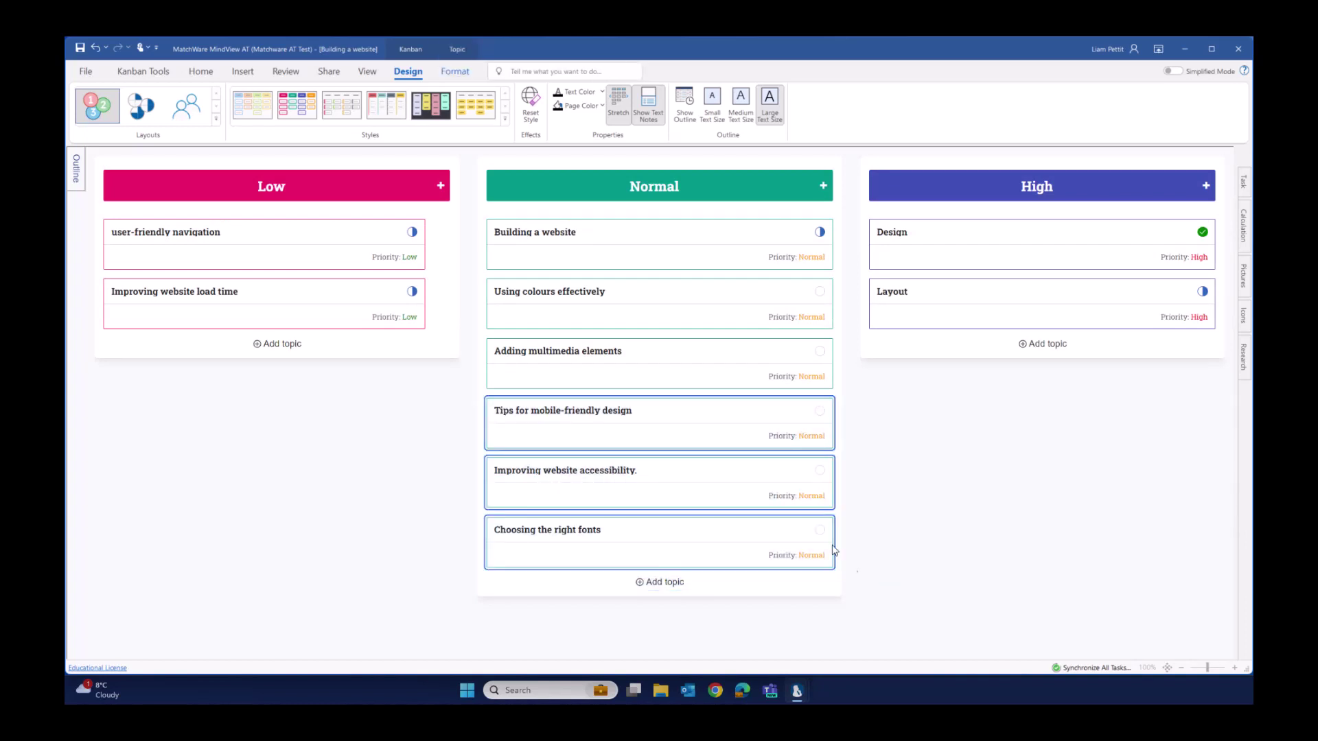
{"action": "left_click", "coordinate": [453, 71]}
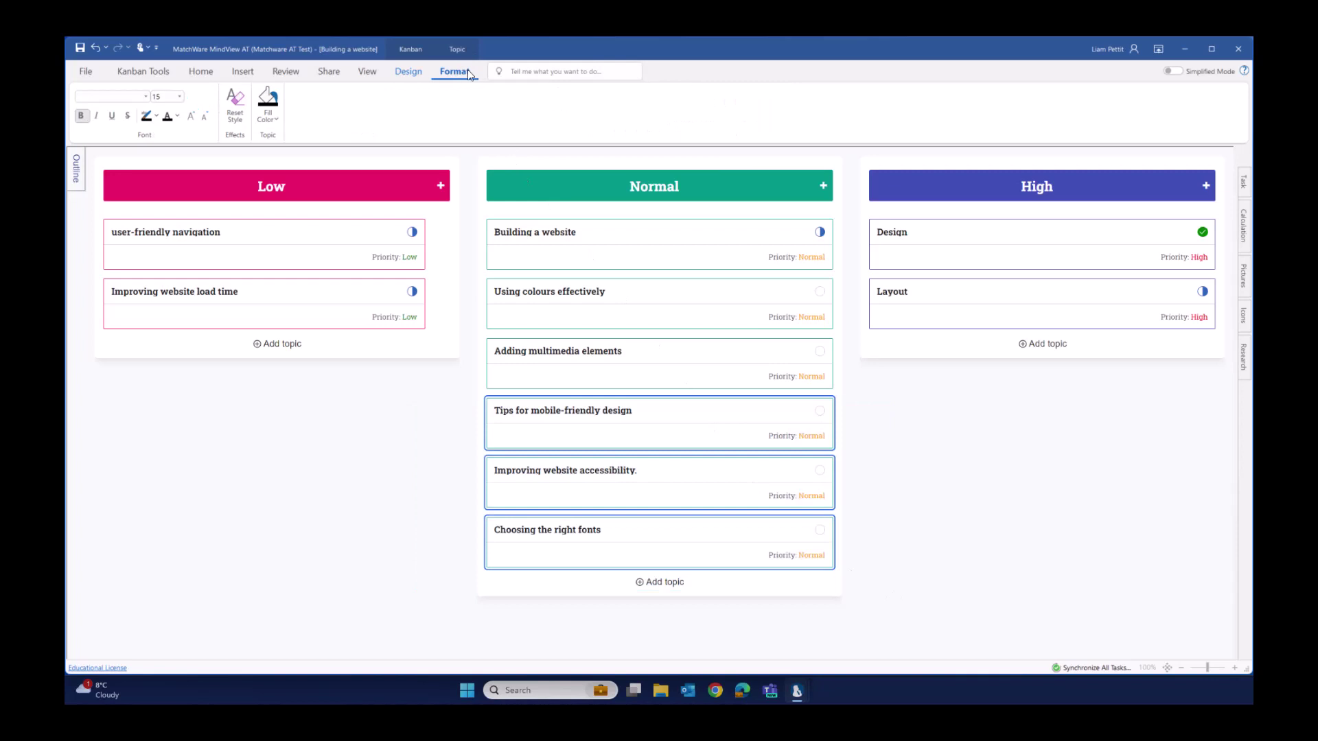
{"action": "left_click", "coordinate": [276, 123]}
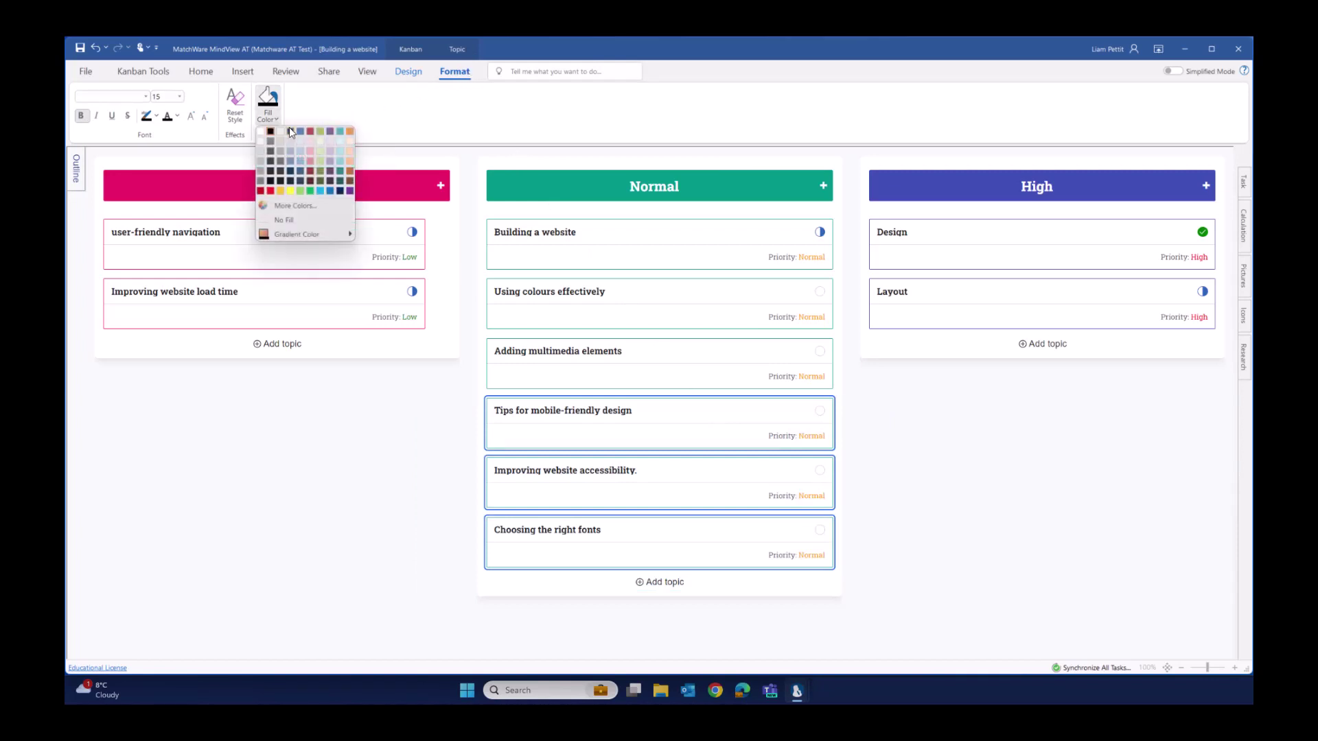
{"action": "left_click", "coordinate": [300, 131]}
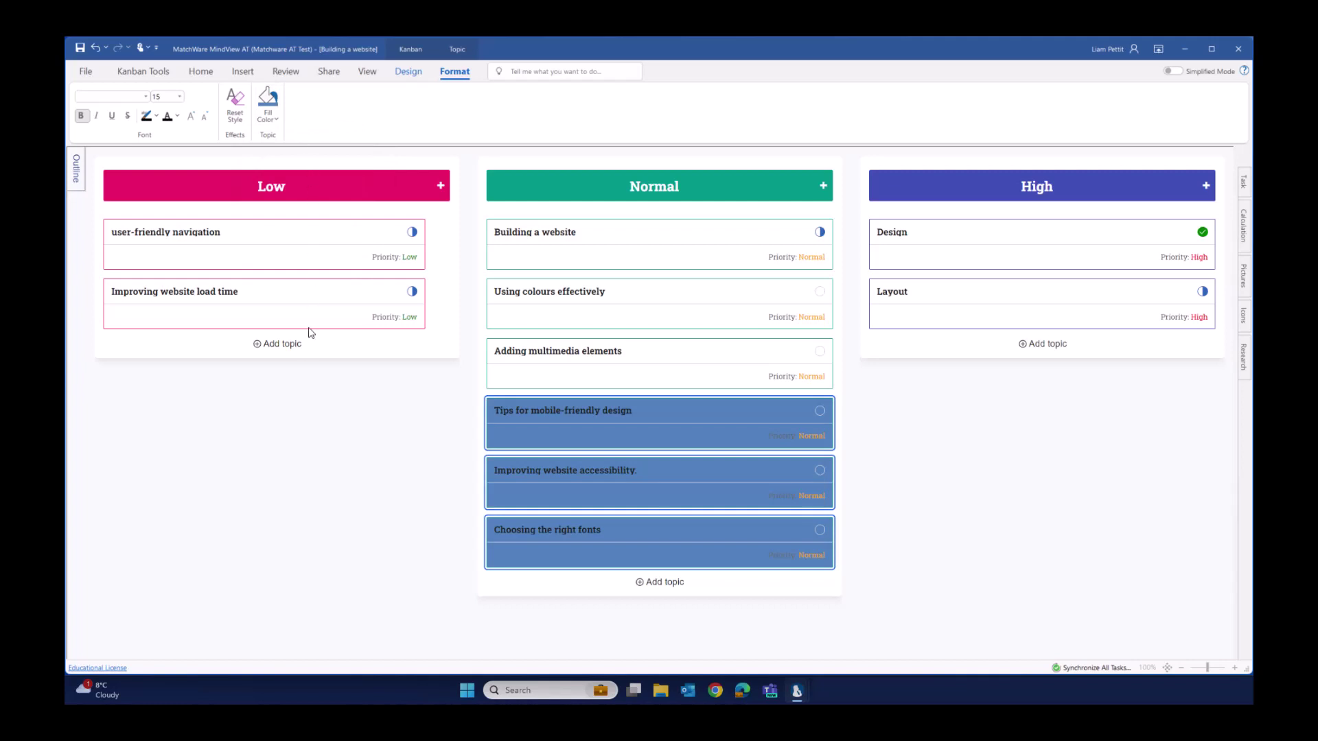
{"action": "left_click", "coordinate": [298, 422]}
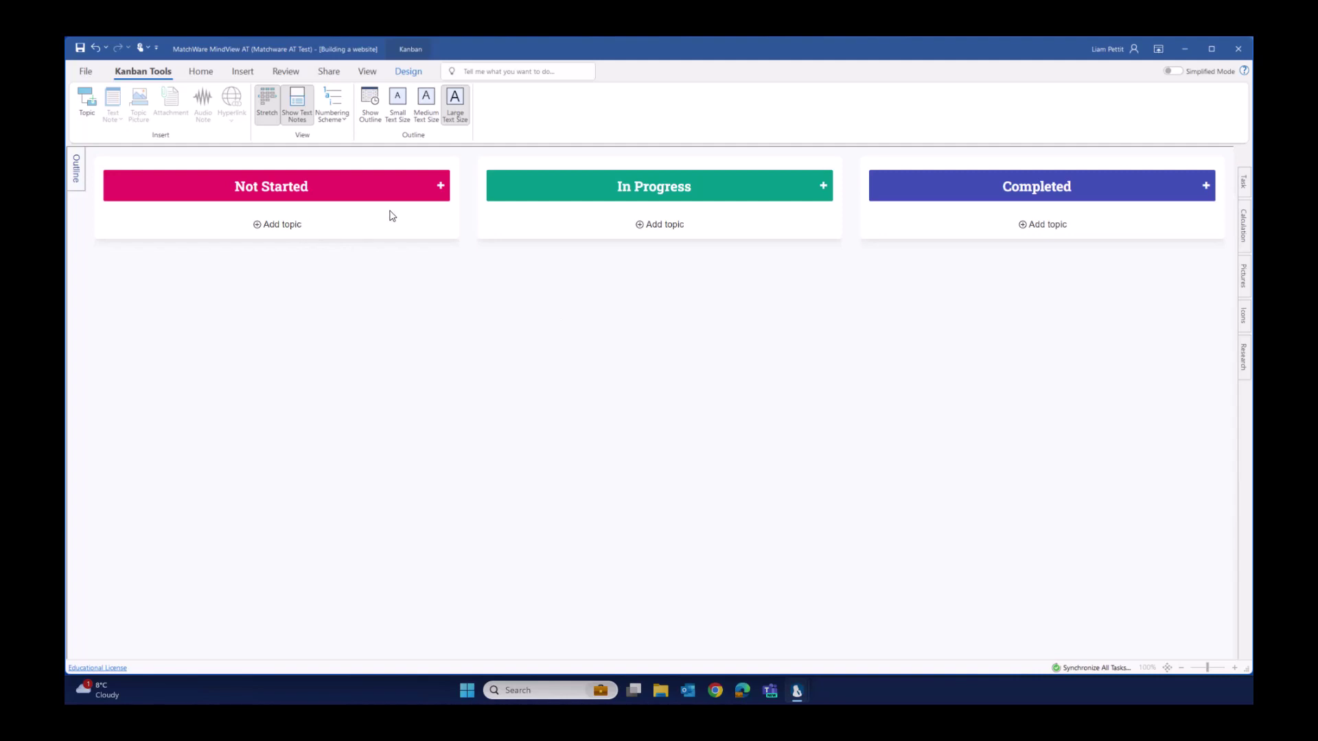
Add a Design task under Not Started, dated 01/01/2024 to 20/01/2024, and save it.
{"action": "left_click", "coordinate": [442, 186]}
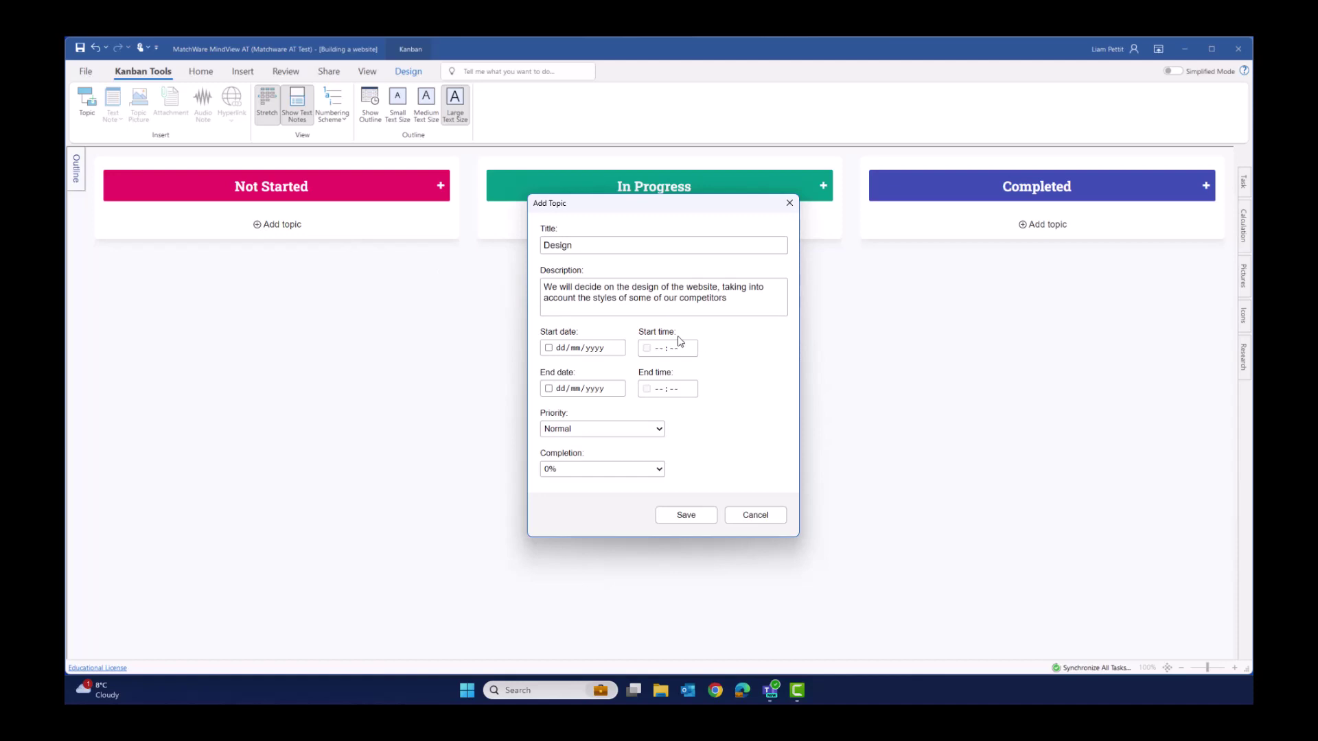
{"action": "left_click", "coordinate": [549, 348]}
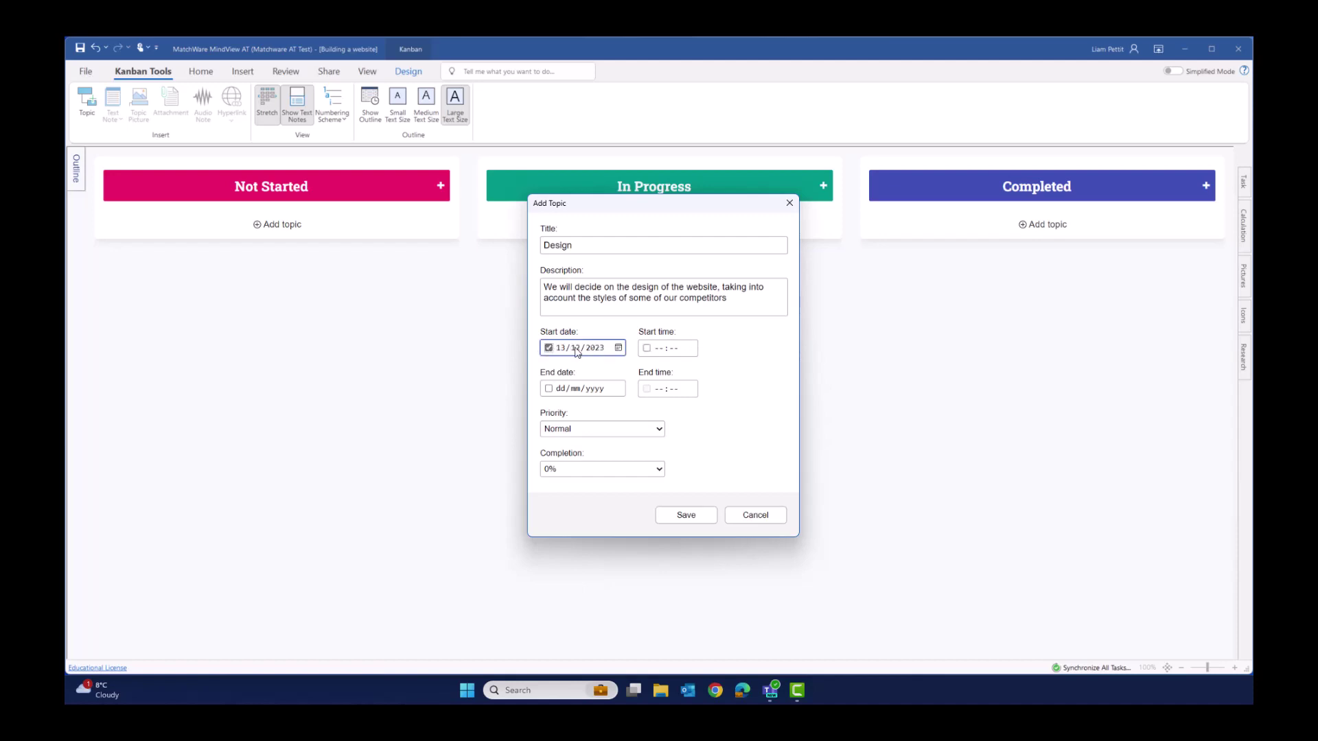
{"action": "left_click", "coordinate": [618, 348]}
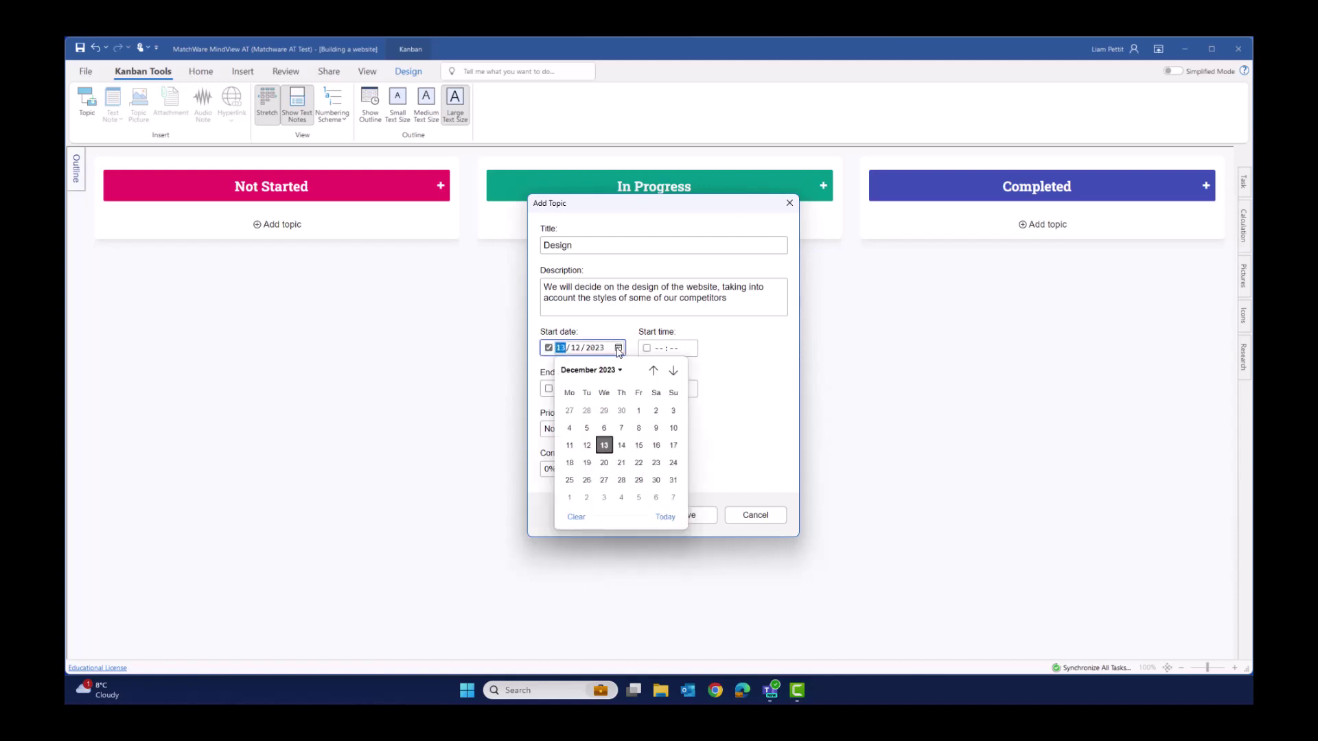
{"action": "left_click", "coordinate": [672, 371]}
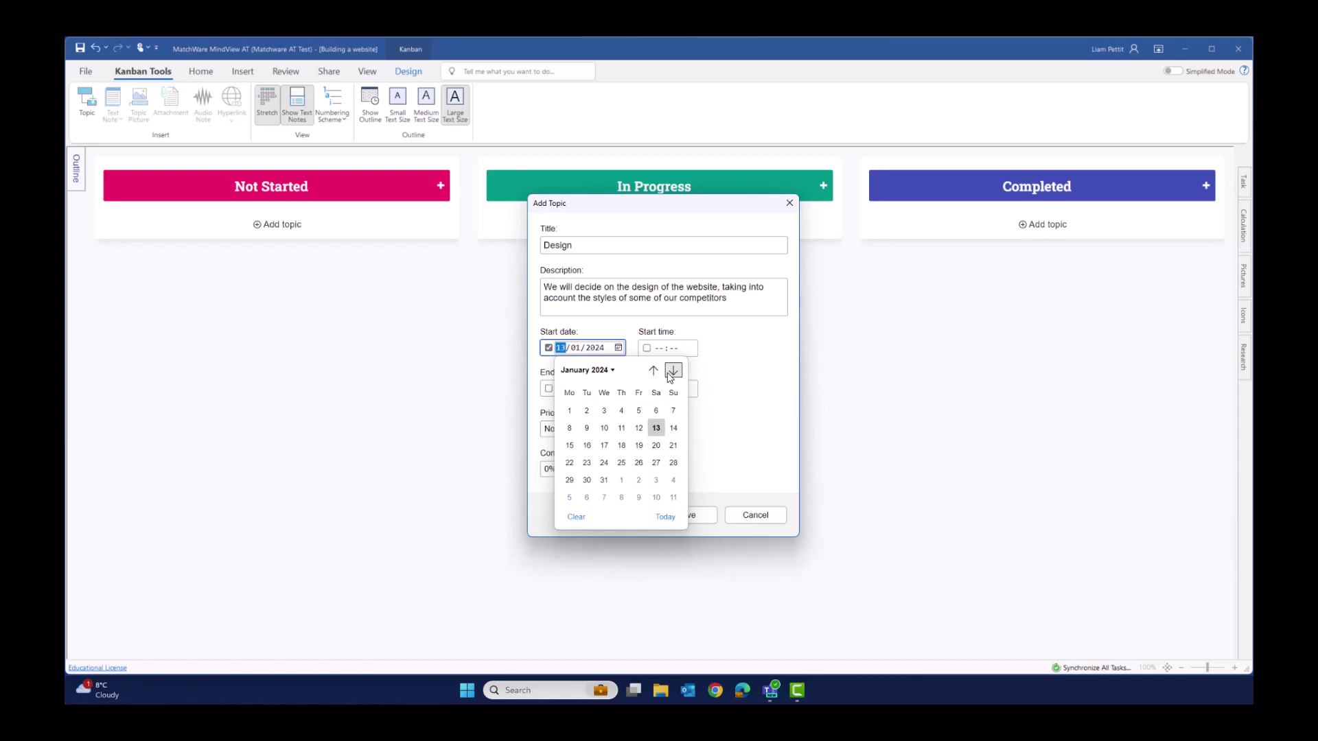
{"action": "left_click", "coordinate": [570, 411]}
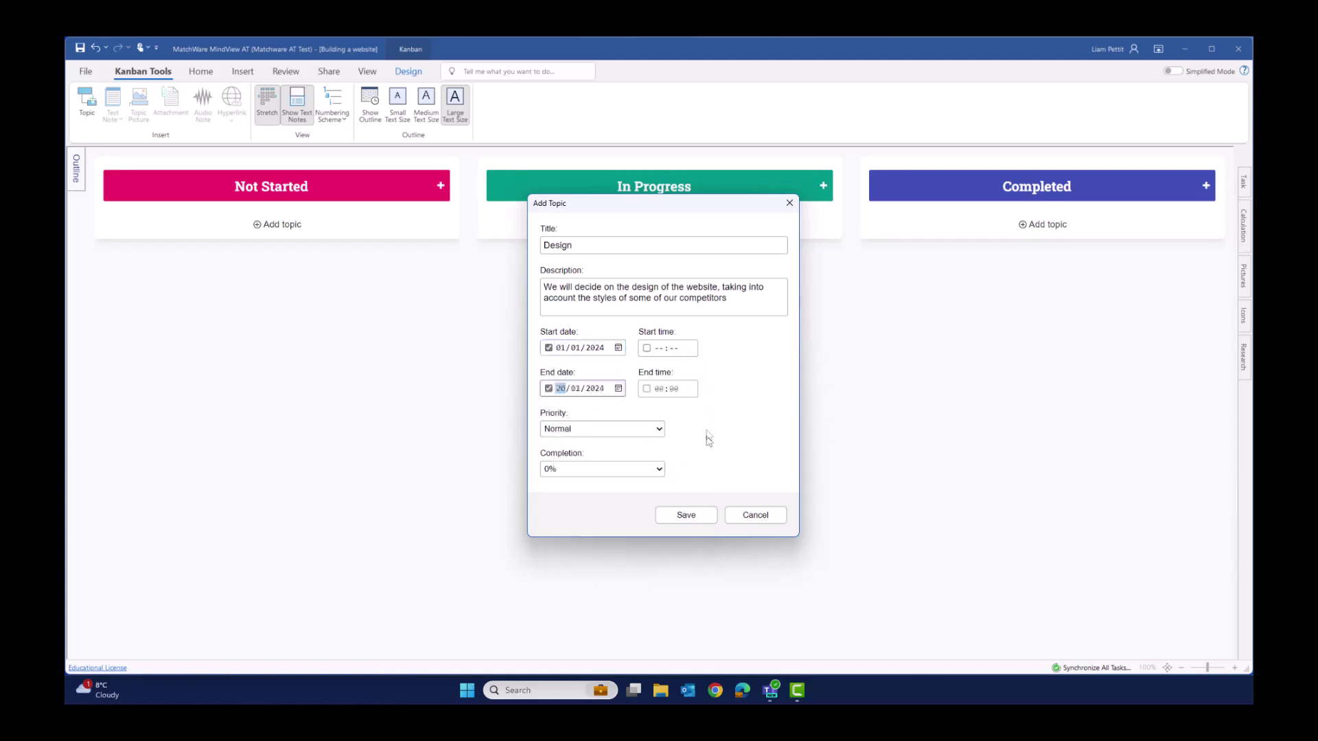
{"action": "left_click", "coordinate": [686, 515]}
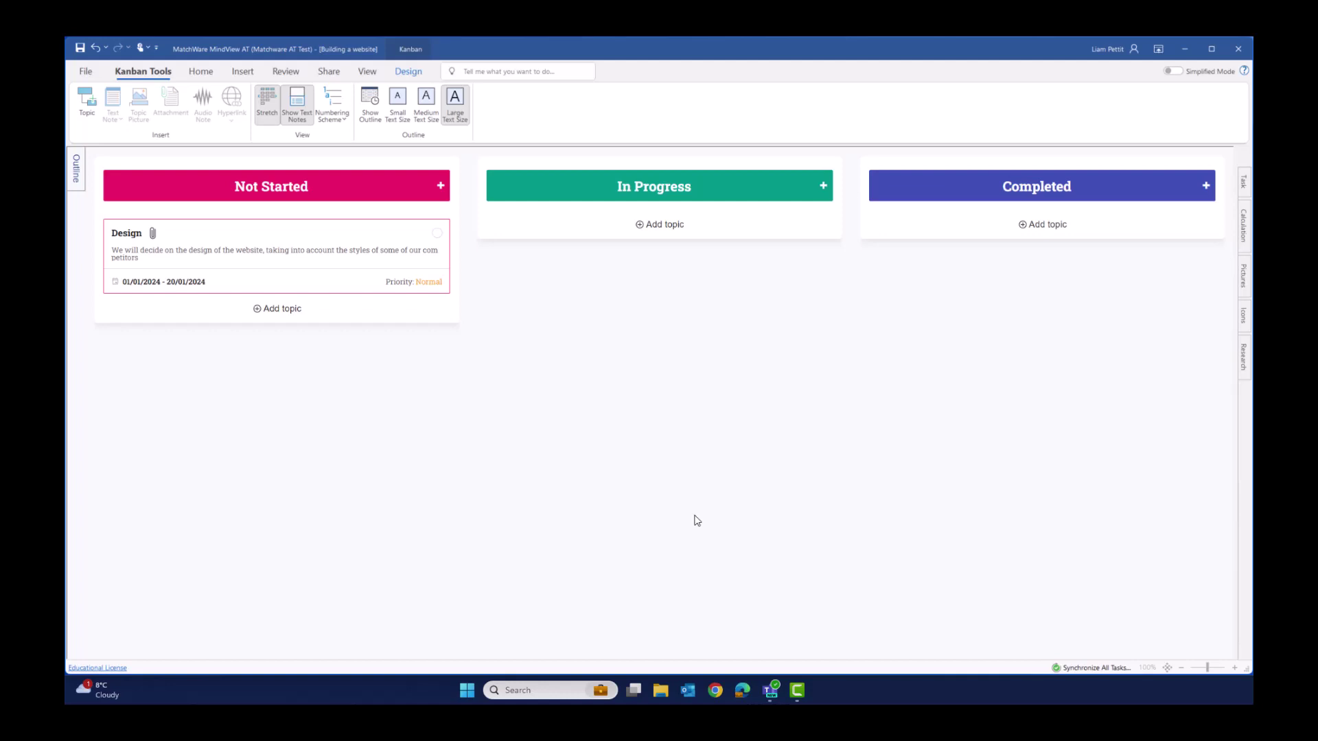
Add a Layout task starting 15/01/2024, described as a user-friendly layout highlighting product features.
{"action": "left_click", "coordinate": [446, 252]}
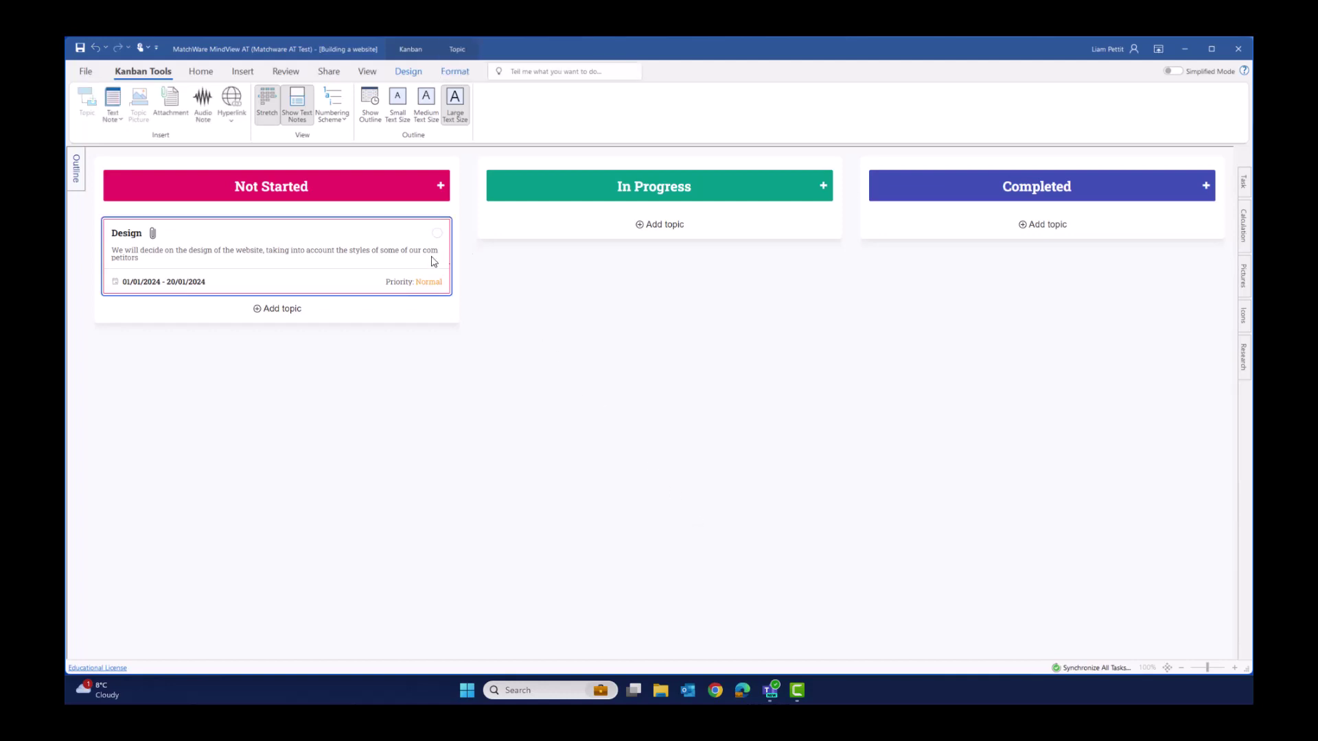
{"action": "left_click", "coordinate": [271, 312]}
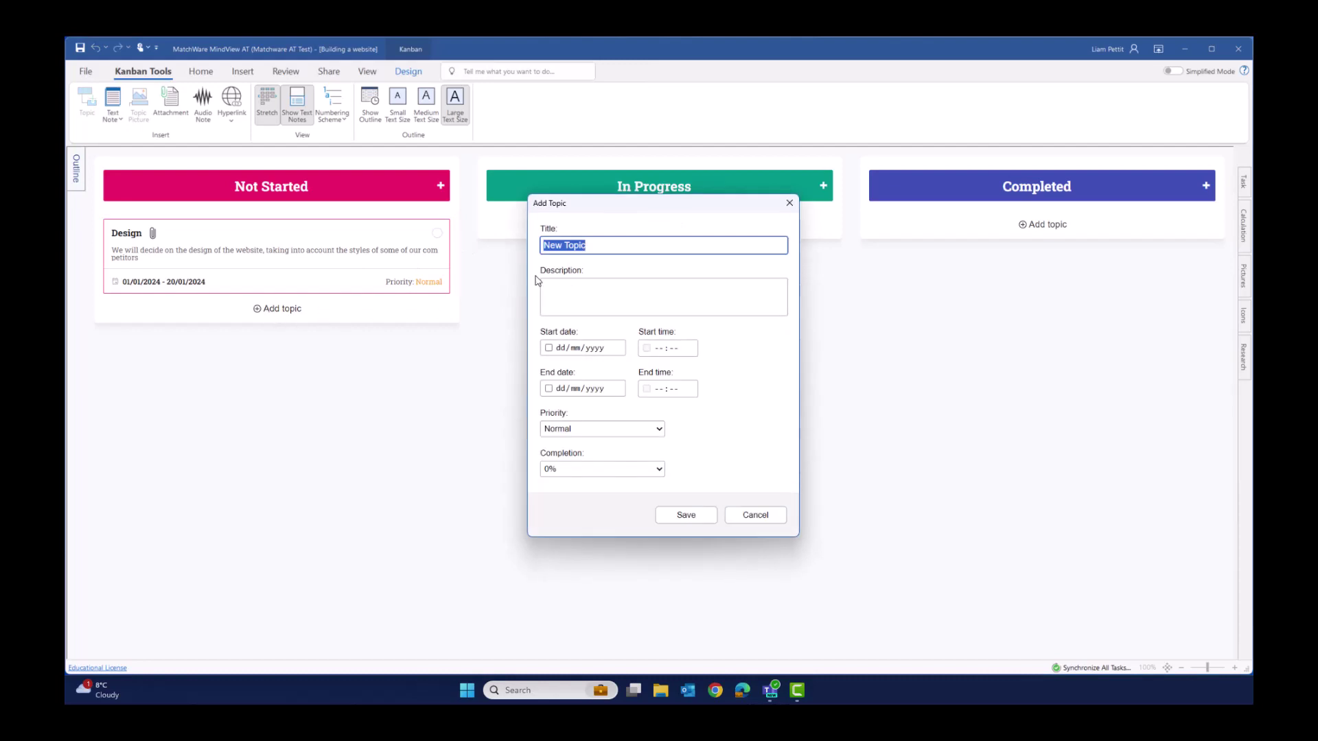
{"action": "left_click_drag", "start_coordinate": [619, 250], "coordinate": [505, 254]}
{"action": "type", "text": "Layout"}
{"action": "key", "text": "Tab"}
{"action": "type", "text": "We want a user friendly layout that highlights the features of our product."}
{"action": "key", "text": "Tab"}
{"action": "type", "text": "15012024"}
{"action": "left_click", "coordinate": [704, 514]}
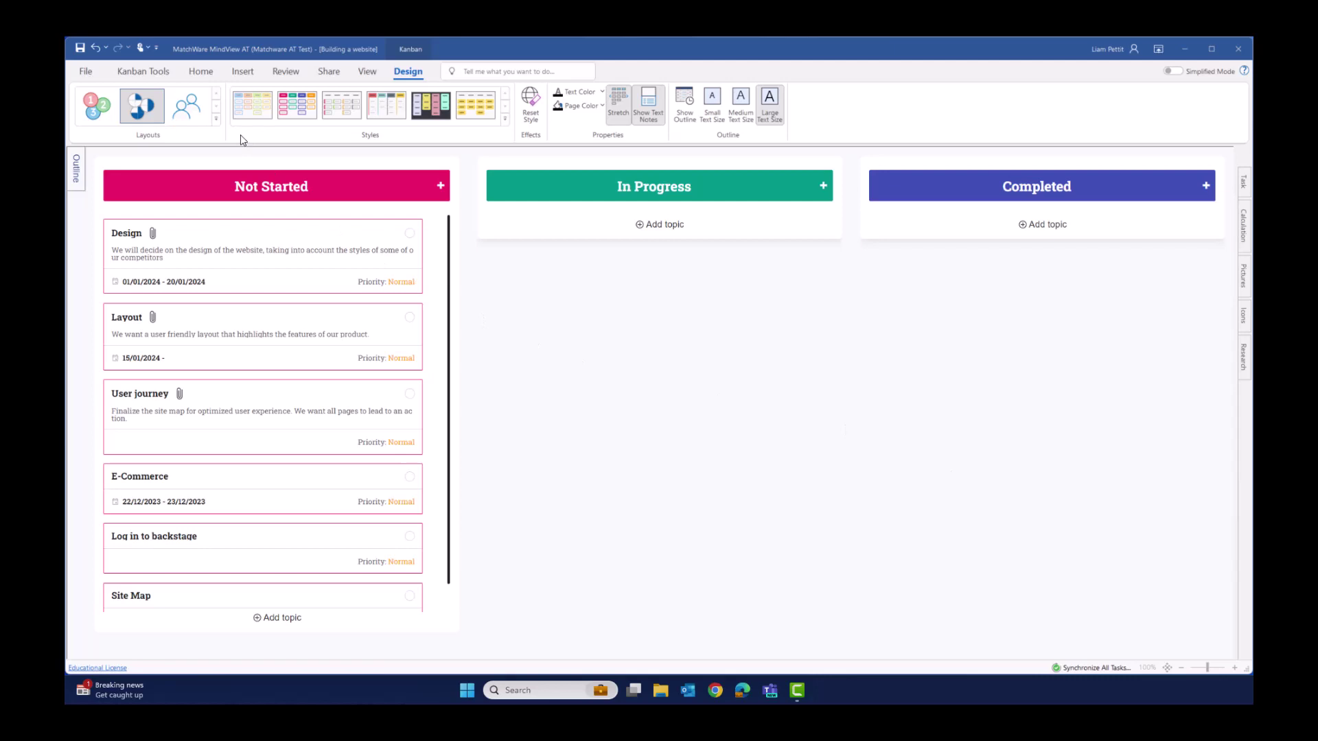
Group by team member and assign Layout, Design, User journey, E-Commerce, Site Map and Log in to backstage.
{"action": "left_click", "coordinate": [187, 105]}
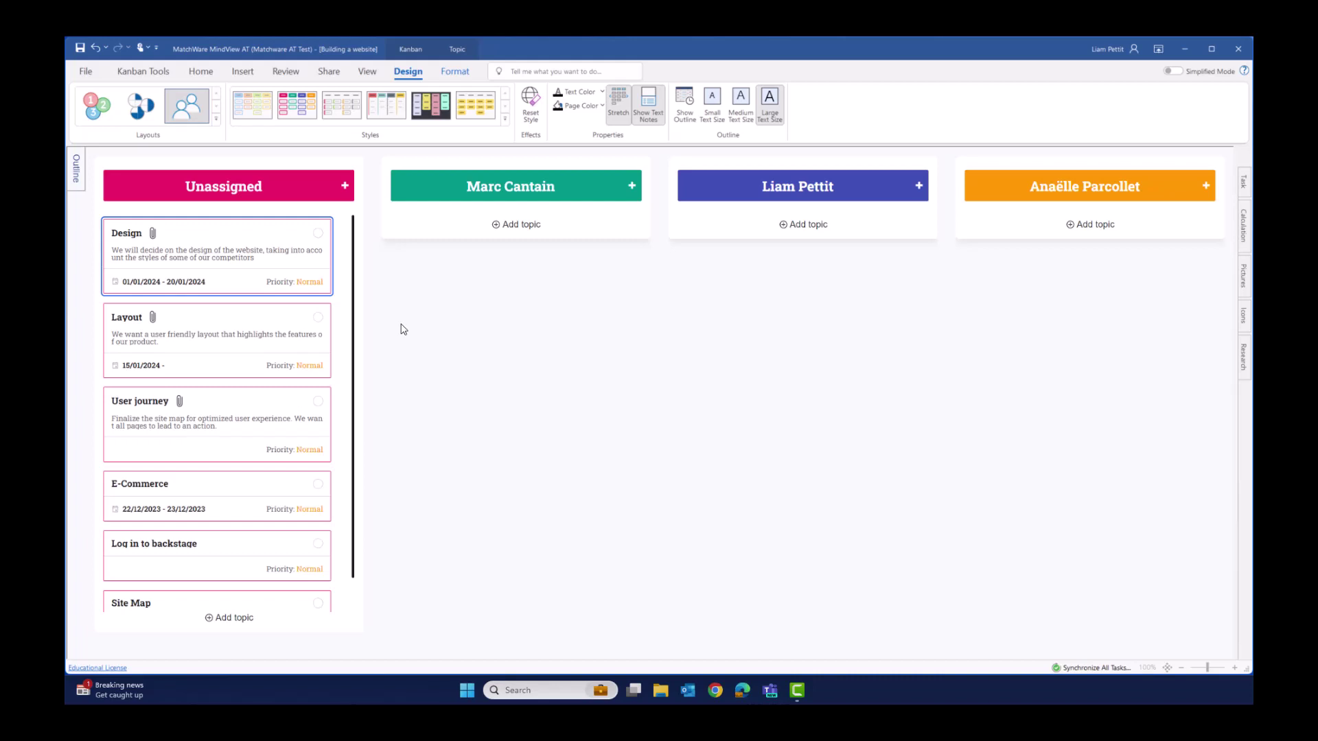
{"action": "left_click_drag", "start_coordinate": [196, 331], "coordinate": [481, 250]}
{"action": "left_click_drag", "start_coordinate": [220, 256], "coordinate": [752, 241]}
{"action": "left_click_drag", "start_coordinate": [252, 278], "coordinate": [767, 353]}
{"action": "left_click_drag", "start_coordinate": [178, 241], "coordinate": [1028, 236]}
{"action": "left_click_drag", "start_coordinate": [179, 351], "coordinate": [515, 350]}
{"action": "left_click_drag", "start_coordinate": [178, 291], "coordinate": [1084, 316]}
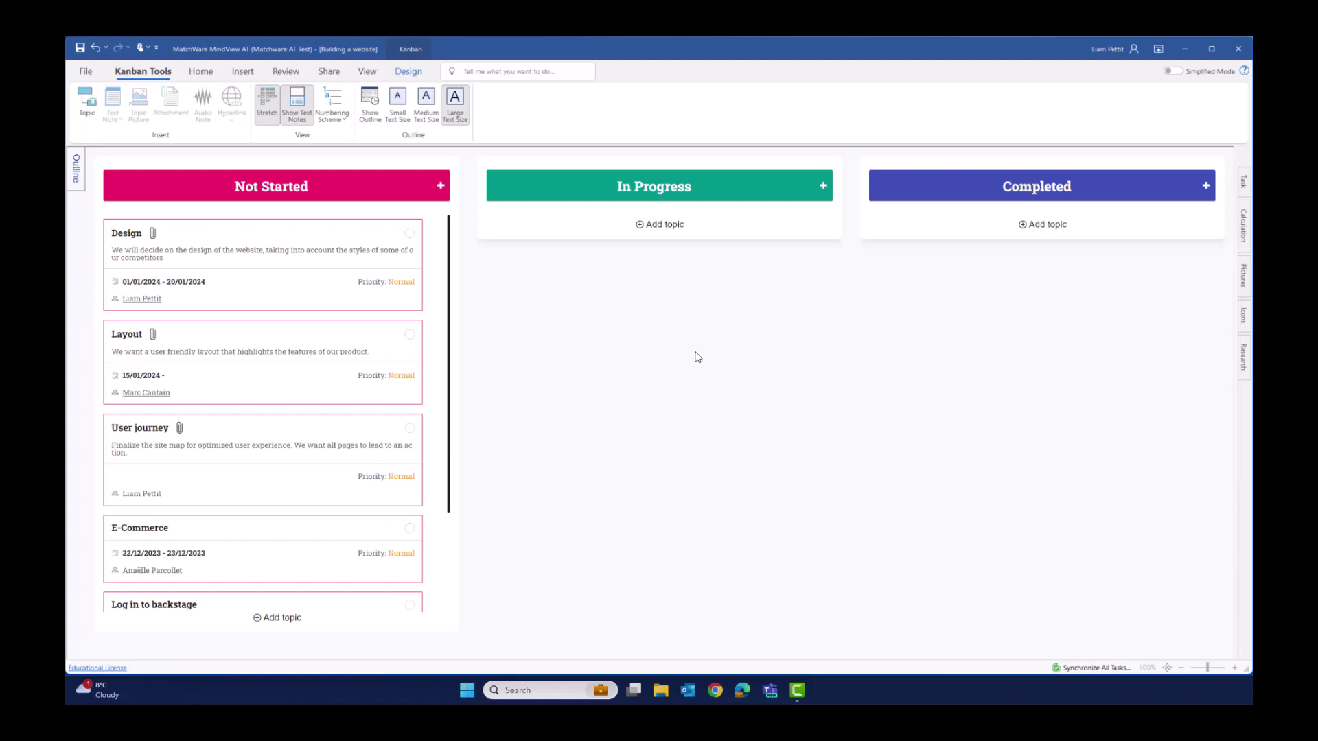
Switch to the Timeline view, showing E-Commerce in December 2023 and Design and Layout in January 2024.
{"action": "left_click", "coordinate": [366, 71]}
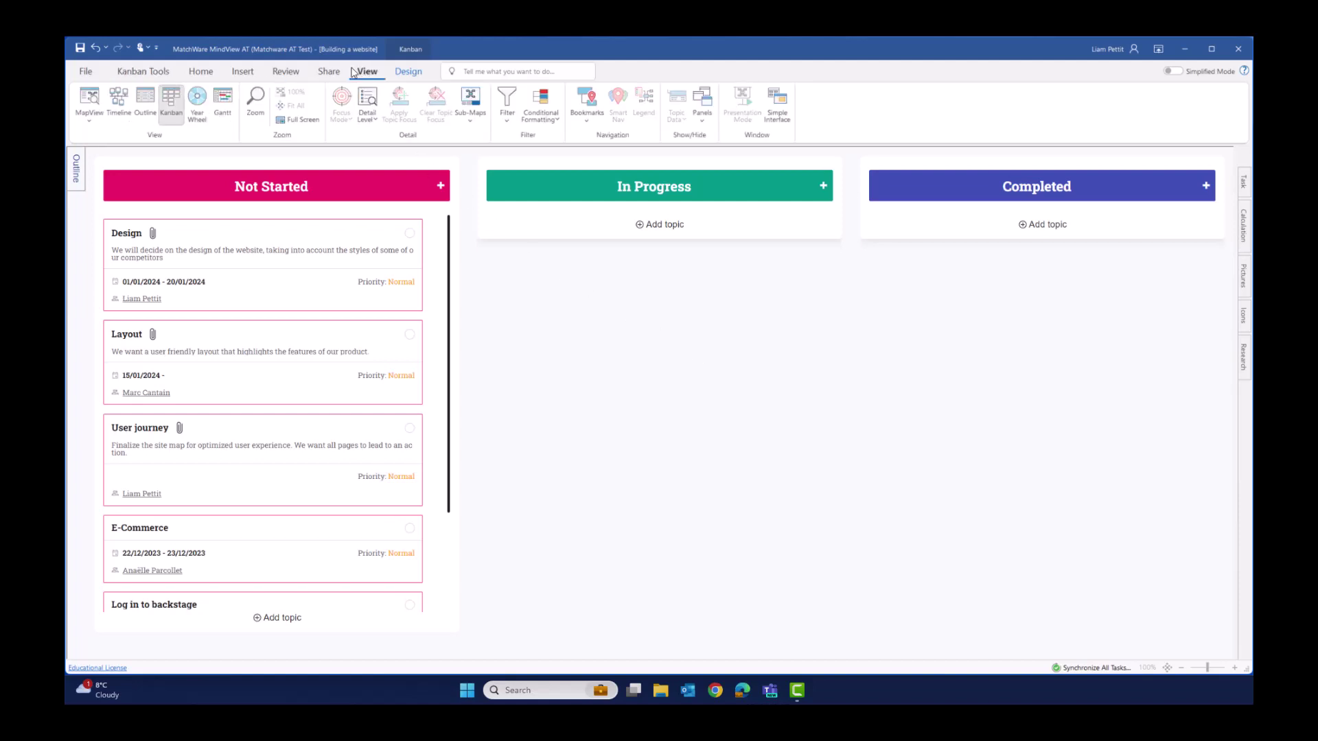
{"action": "left_click", "coordinate": [124, 107]}
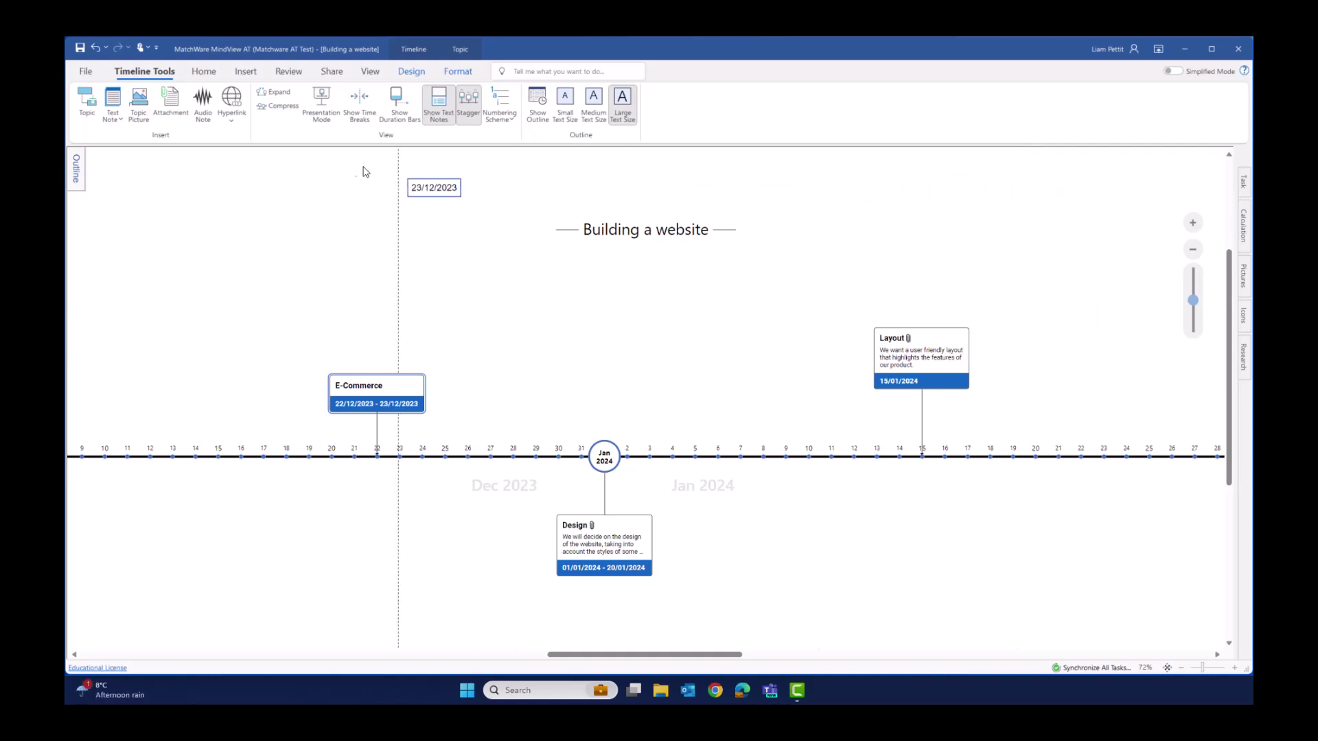
In the Outline list, set Site Map's start date to 20/12/2023.
{"action": "left_click", "coordinate": [77, 168]}
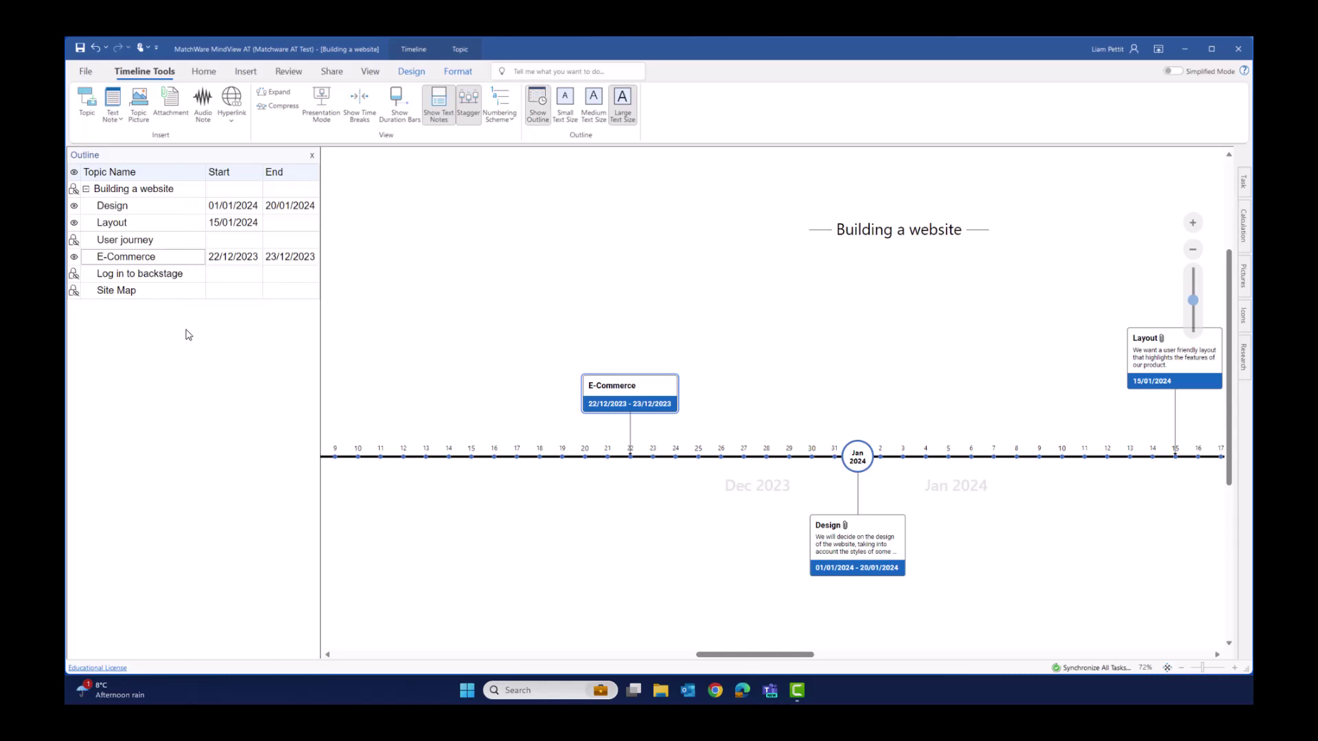
{"action": "left_click", "coordinate": [218, 294]}
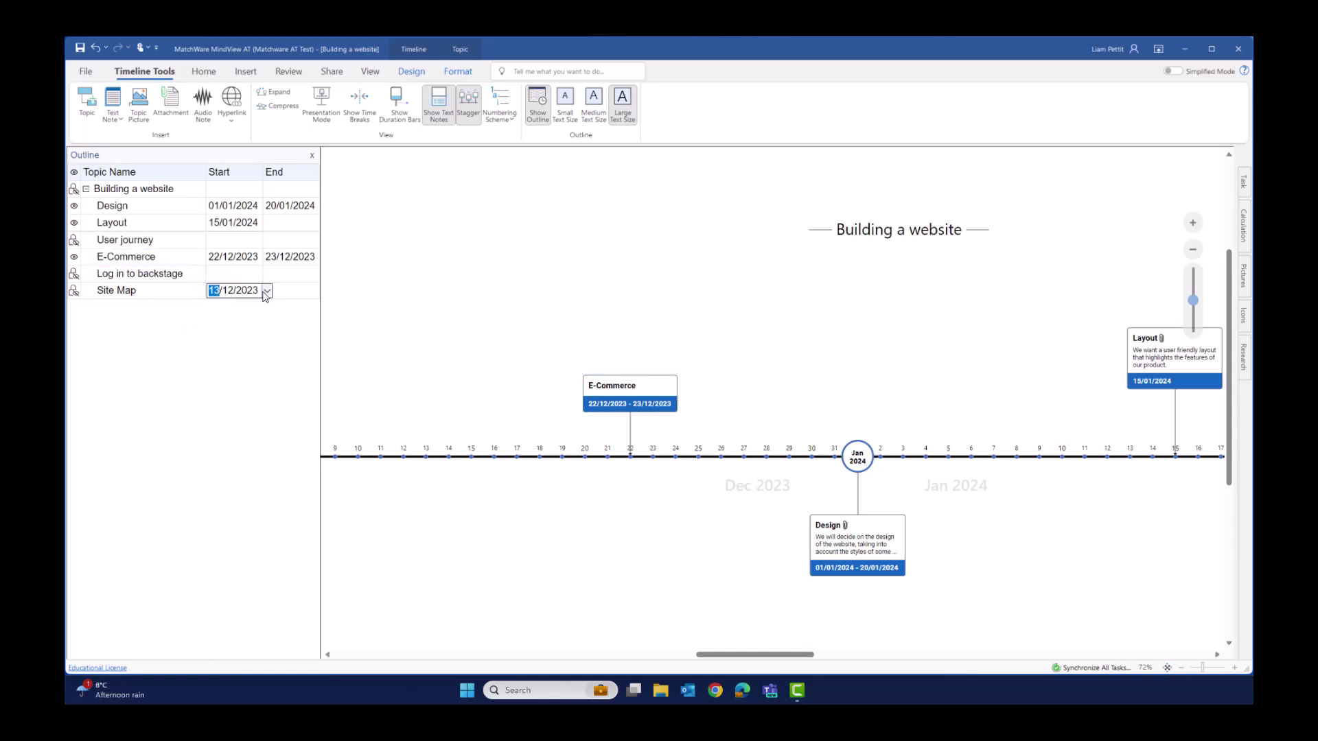
{"action": "left_click", "coordinate": [267, 291]}
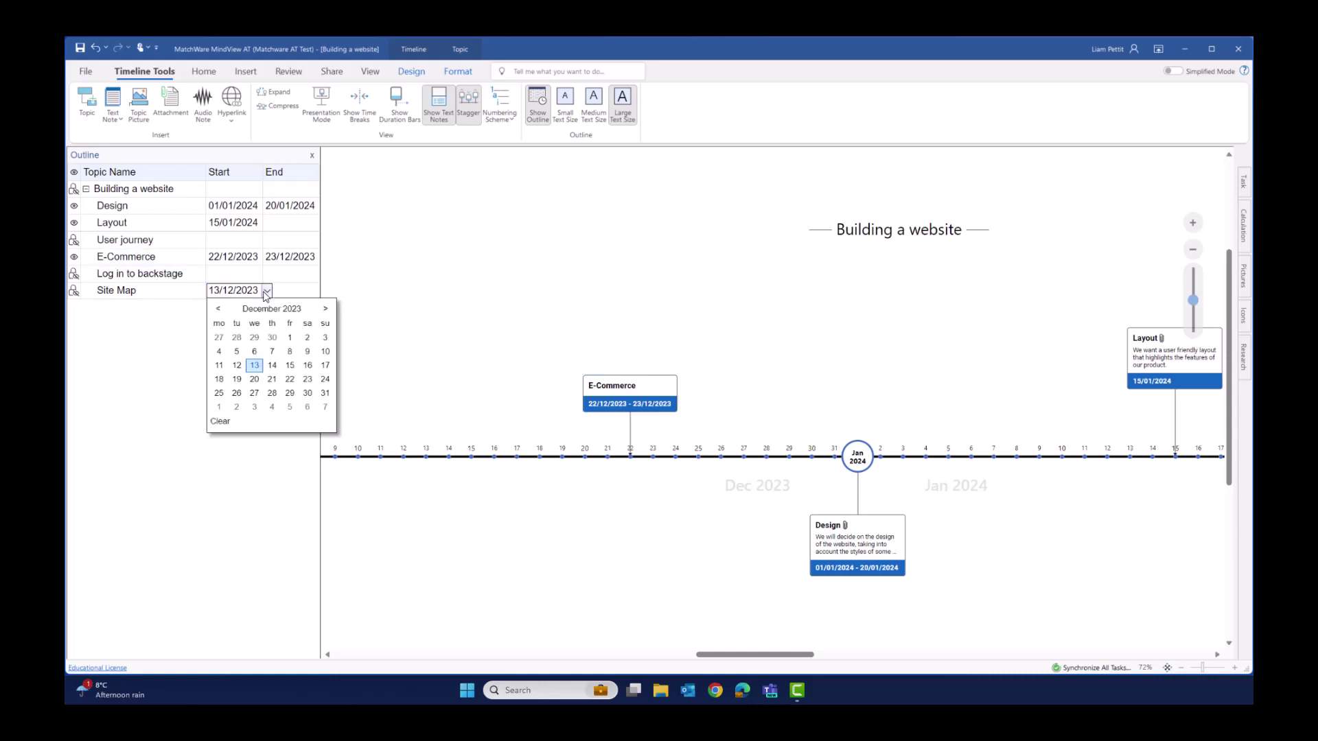
{"action": "left_click", "coordinate": [273, 395]}
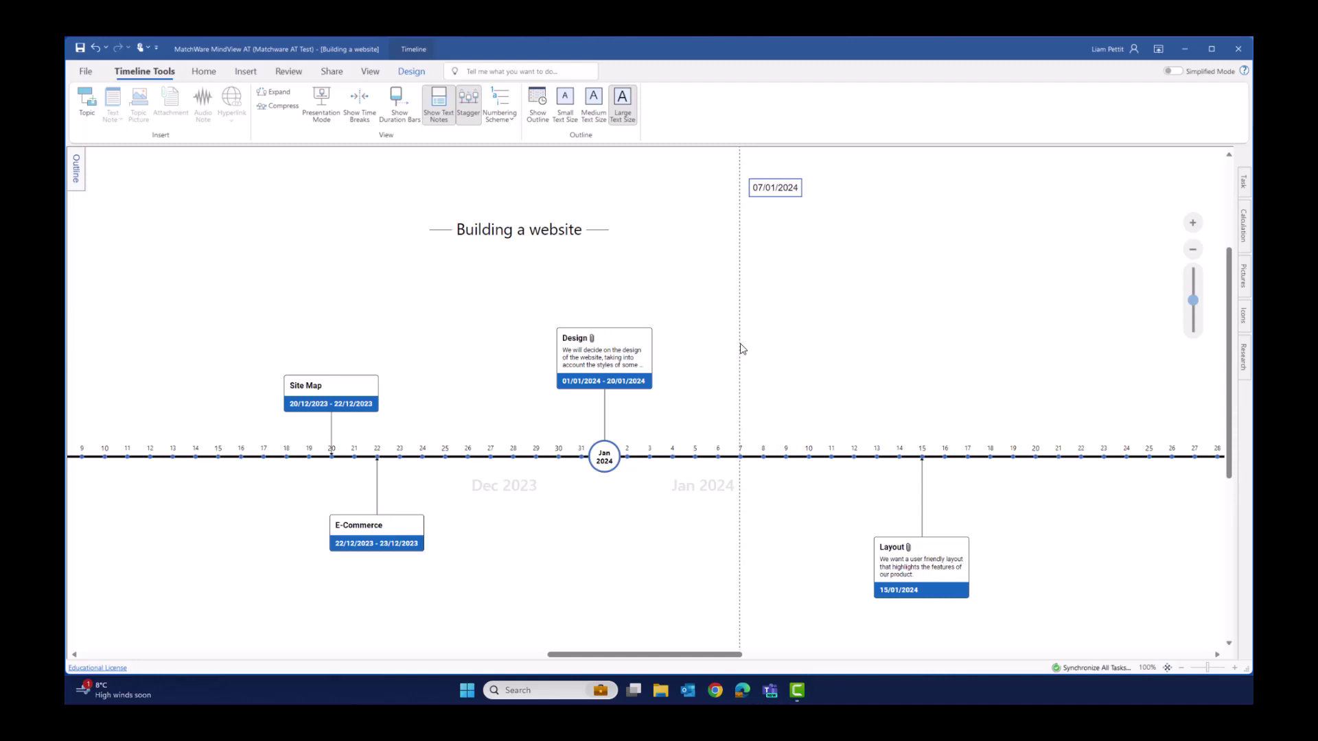
Add a 'QA Testing' topic on 07/01/2024 noting testing is needed before launch.
{"action": "double_click", "coordinate": [742, 349]}
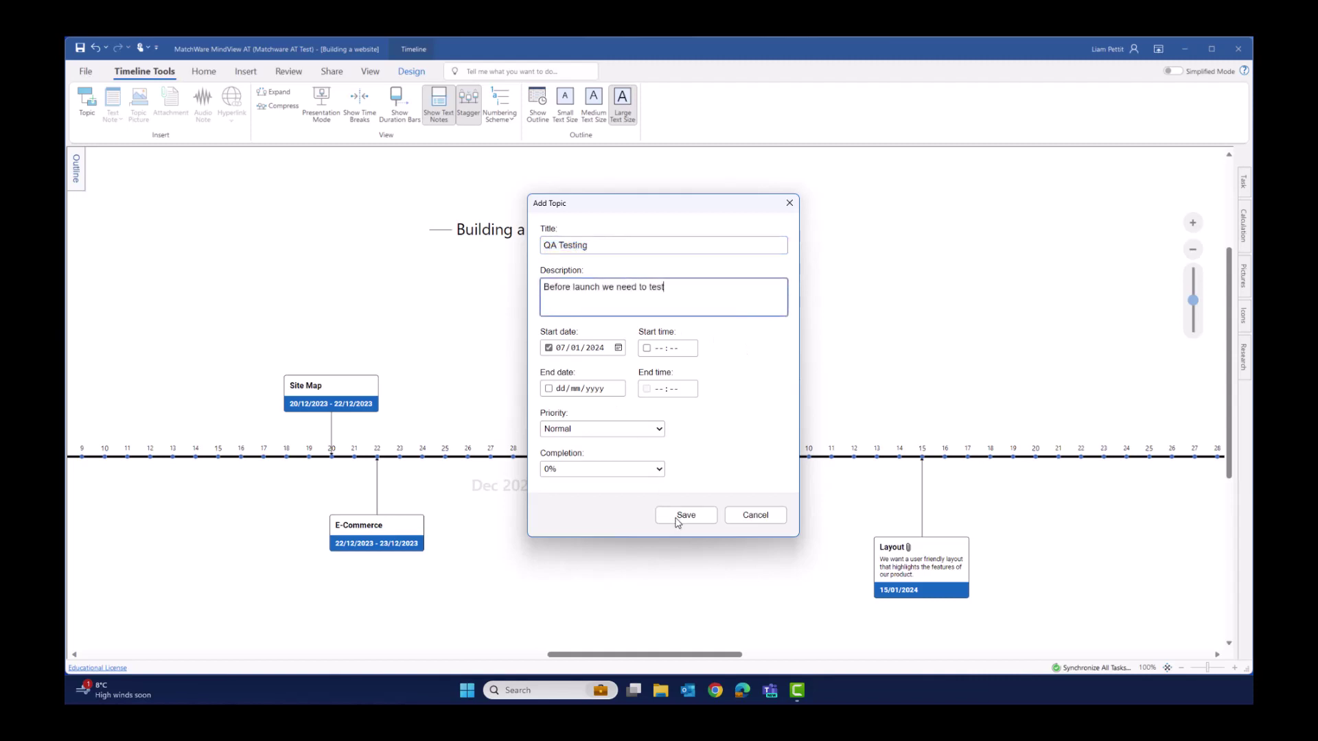
{"action": "left_click", "coordinate": [678, 520]}
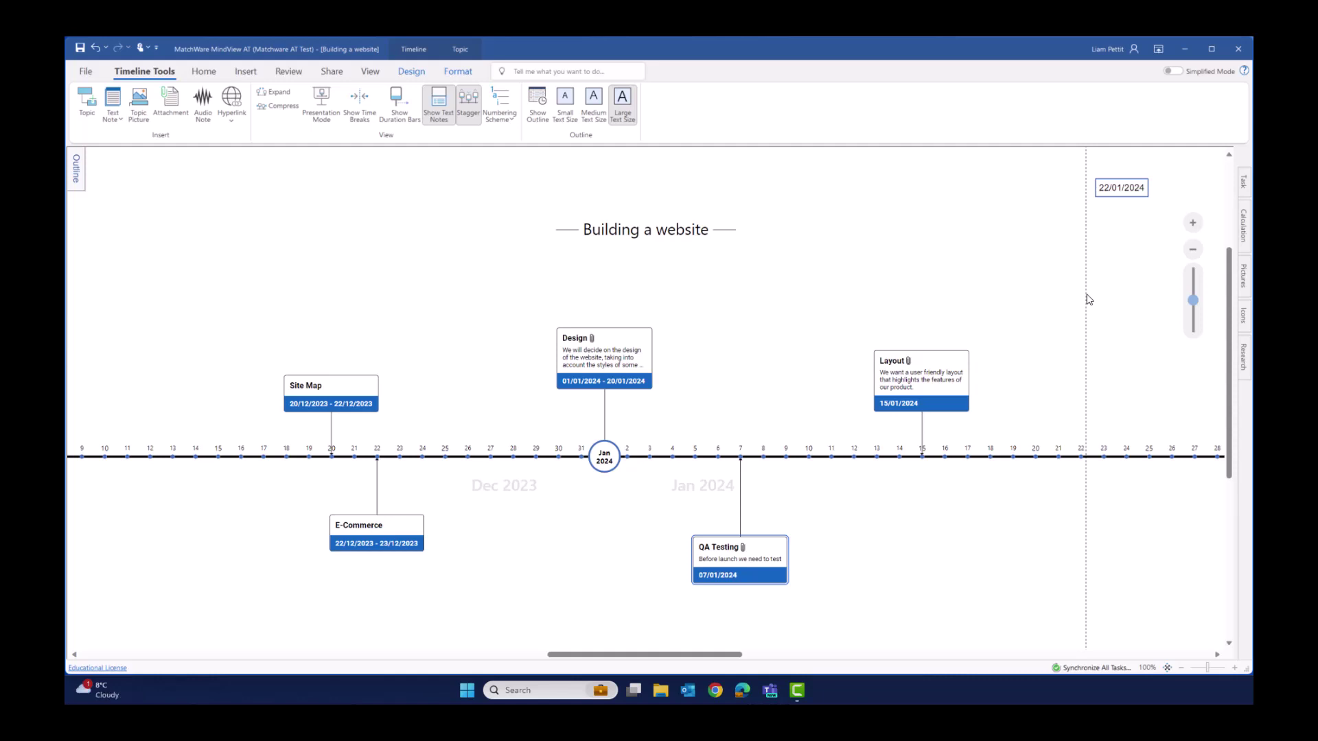
Deselect the QA Testing topic and condense the timeline into Presentation Mode.
{"action": "left_click", "coordinate": [988, 268]}
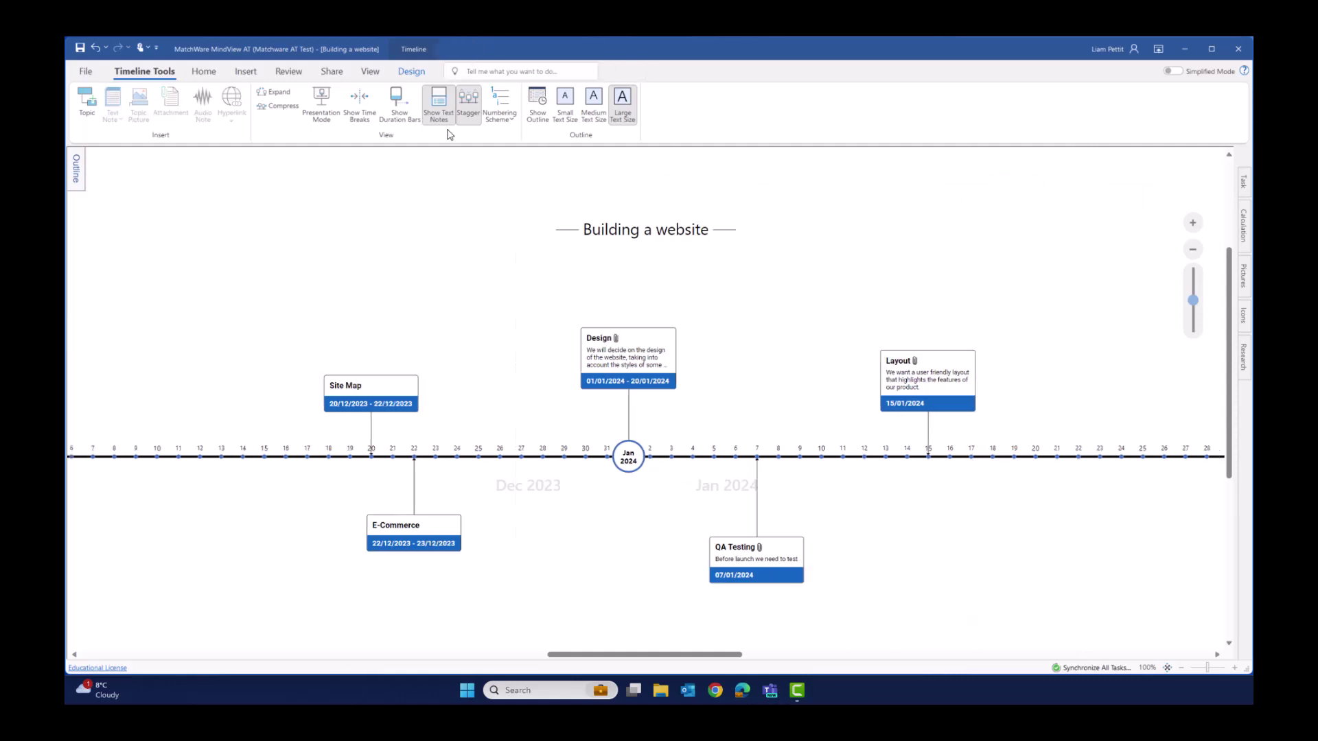
{"action": "left_click", "coordinate": [336, 110]}
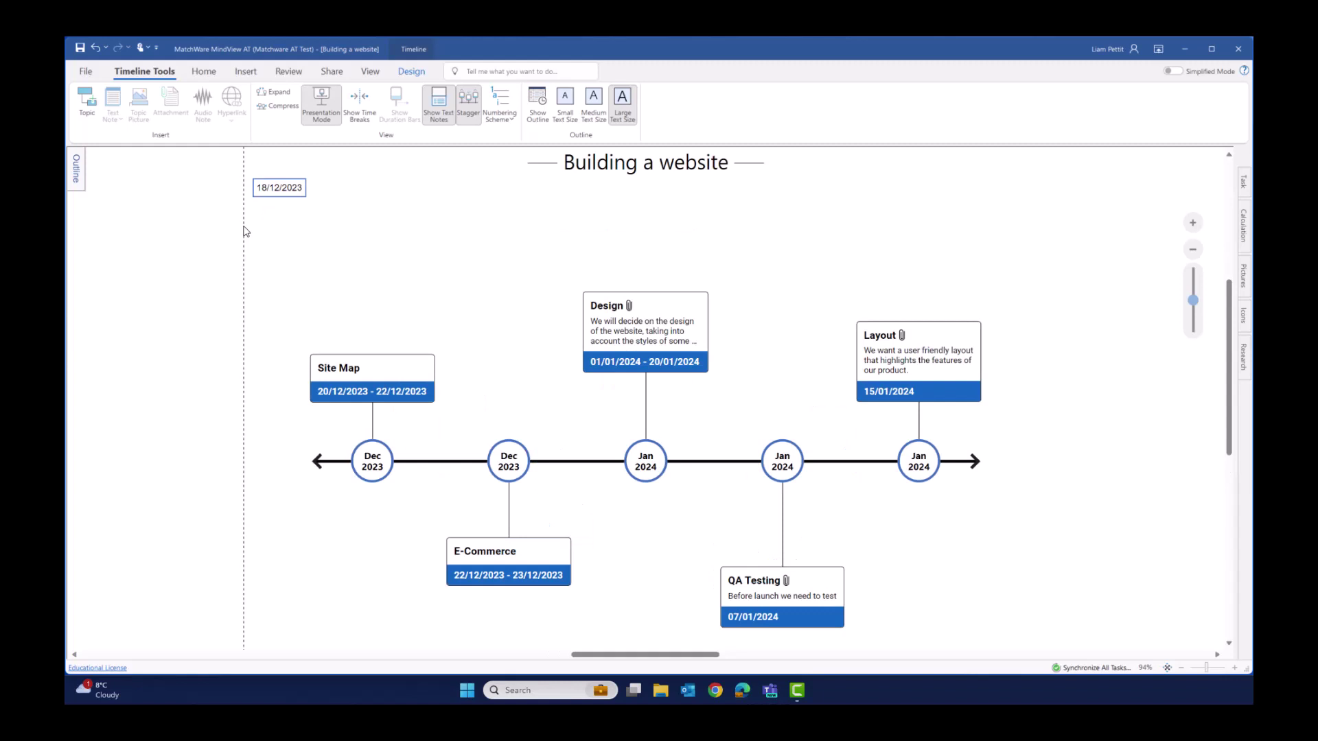
Move Layout to 05/03/2024 and expand its stack with the mobile-friendly design tips.
{"action": "key", "text": "Escape"}
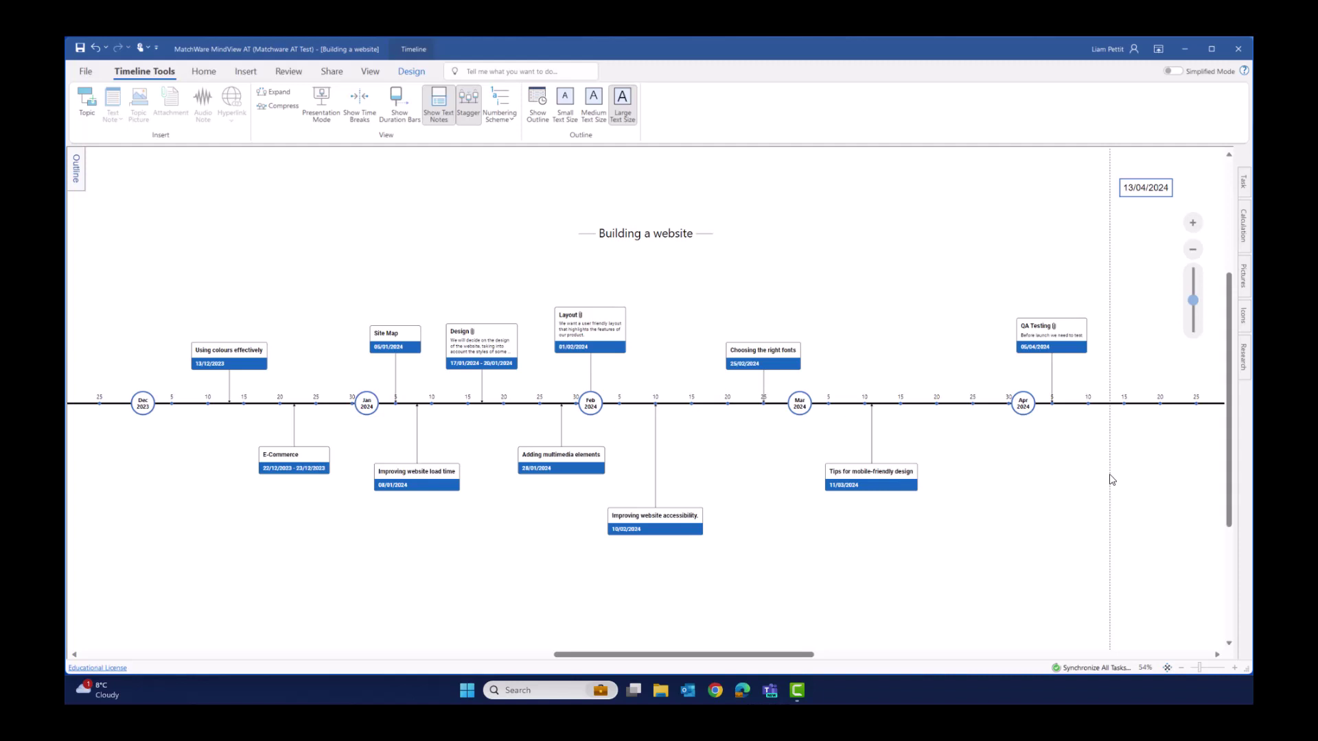
{"action": "left_click_drag", "start_coordinate": [580, 320], "coordinate": [829, 346]}
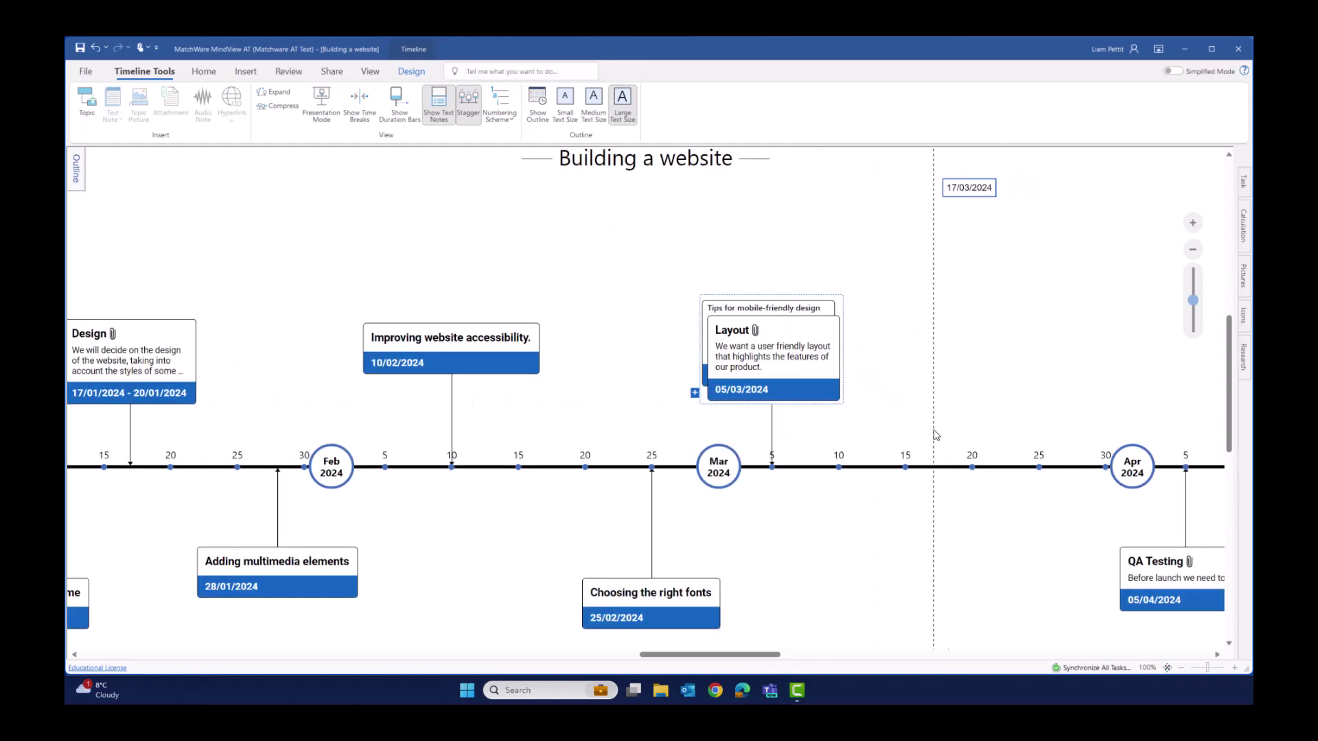
{"action": "left_click", "coordinate": [788, 315]}
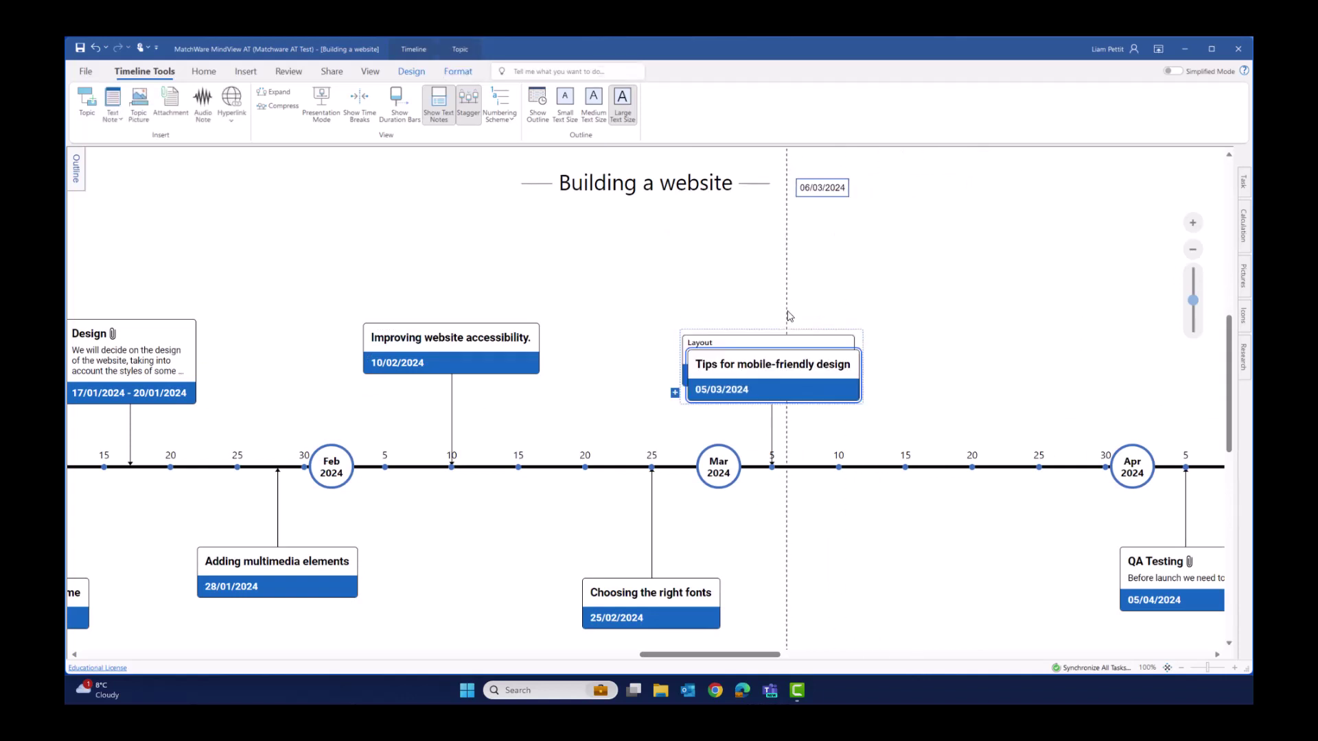
{"action": "left_click", "coordinate": [793, 348]}
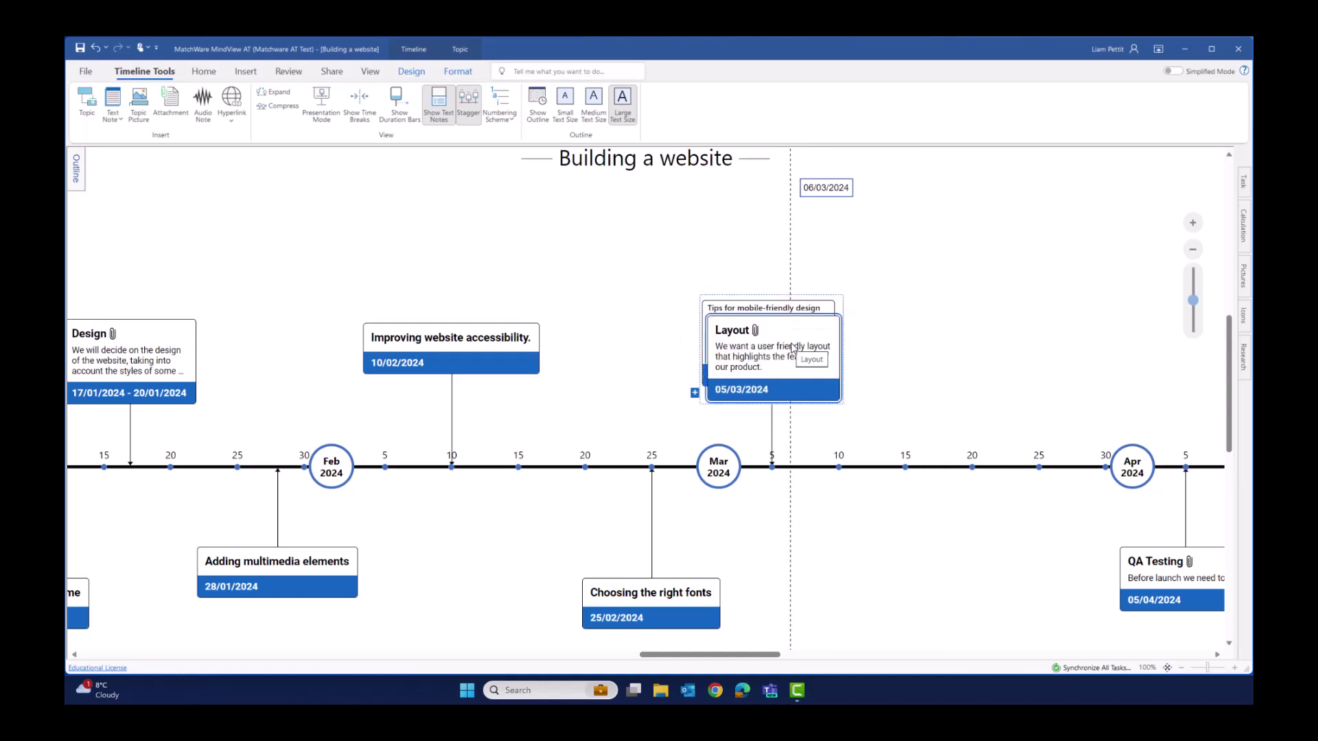
{"action": "left_click", "coordinate": [695, 394]}
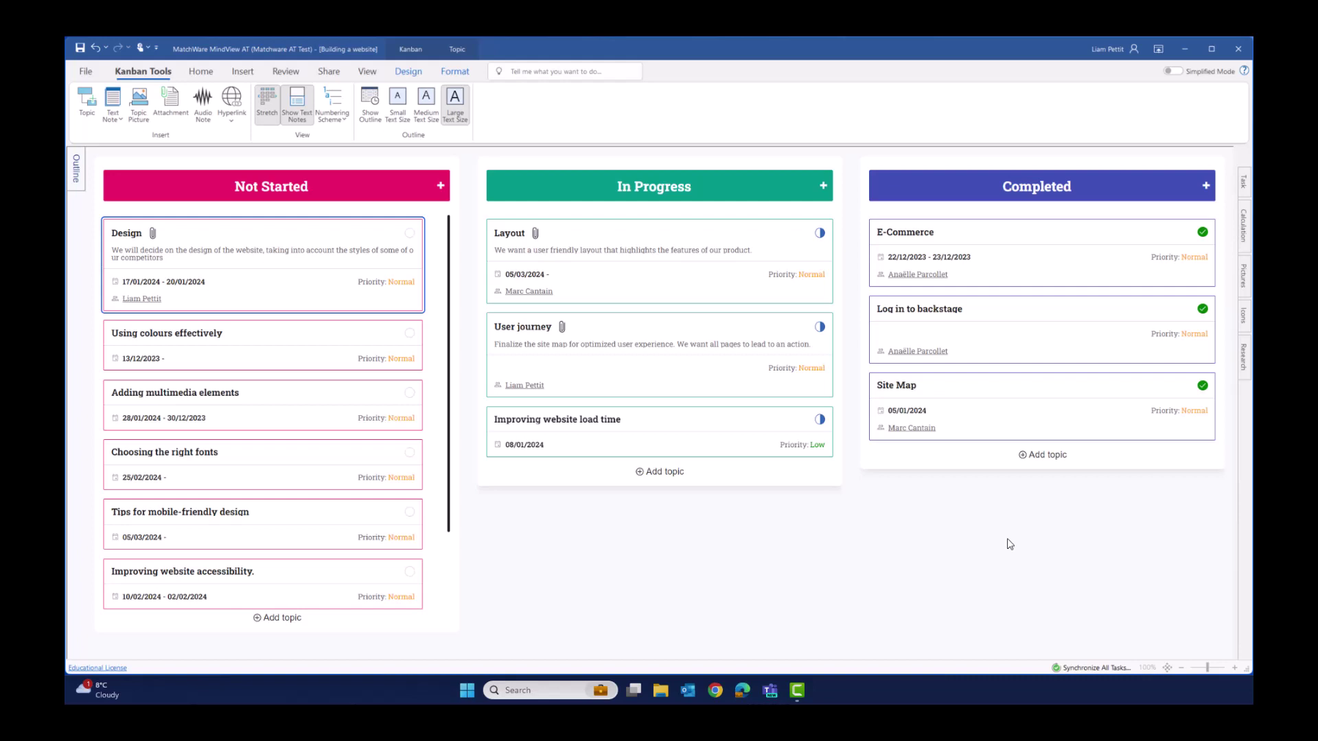
Switch the website project document to the 2024 Year Wheel view.
{"action": "left_click", "coordinate": [872, 538]}
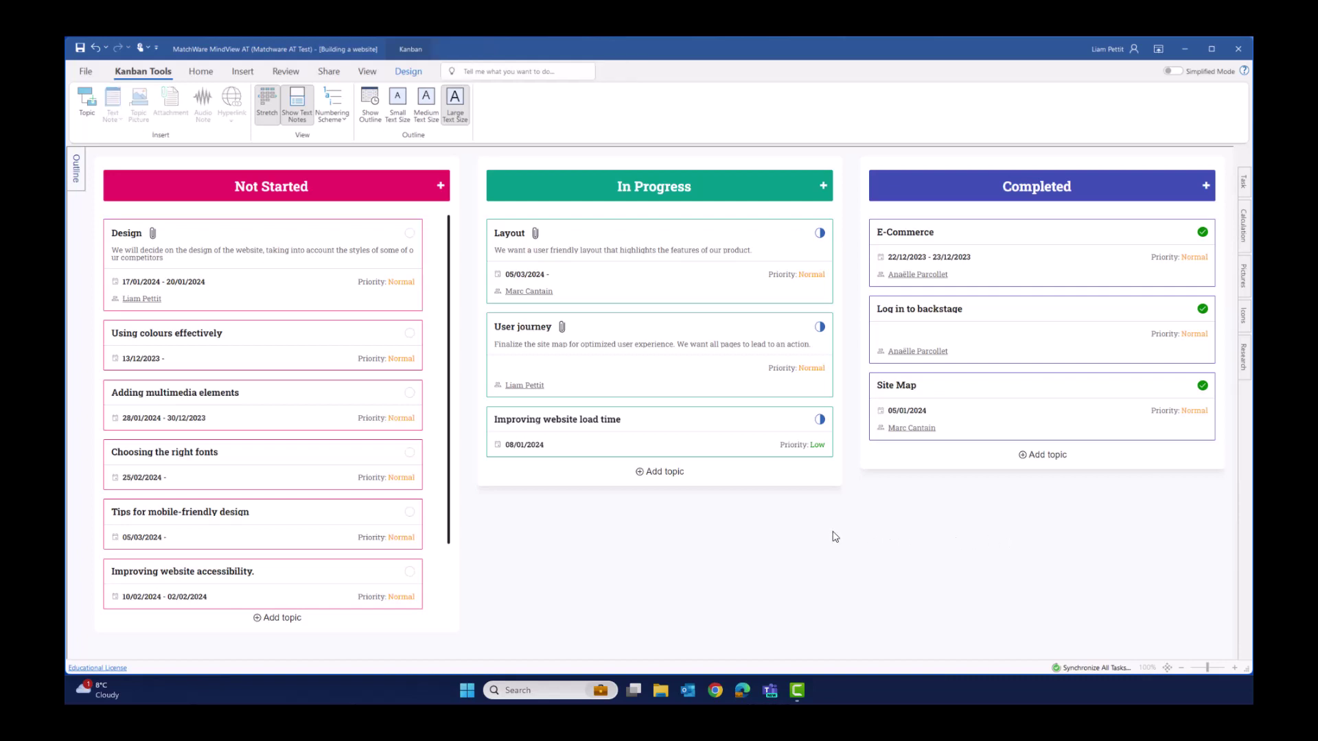
{"action": "left_click", "coordinate": [366, 73]}
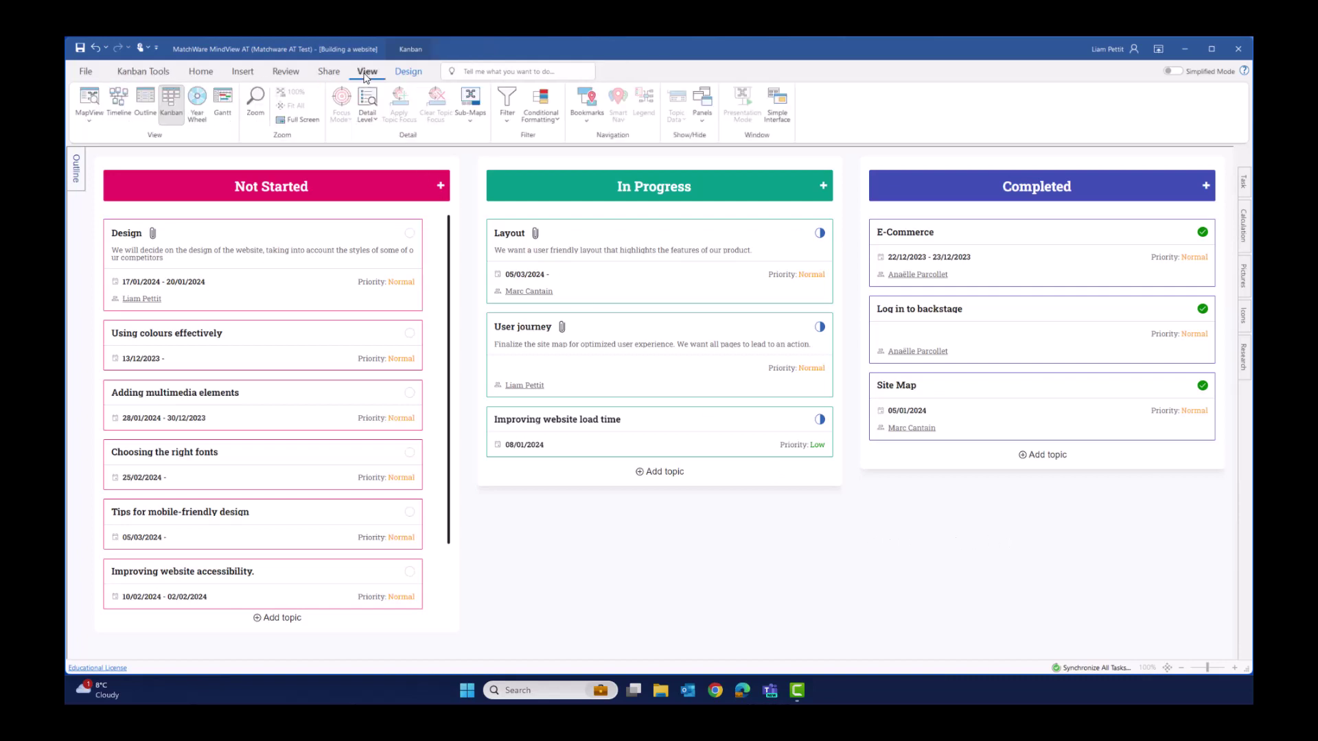
{"action": "left_click", "coordinate": [193, 125]}
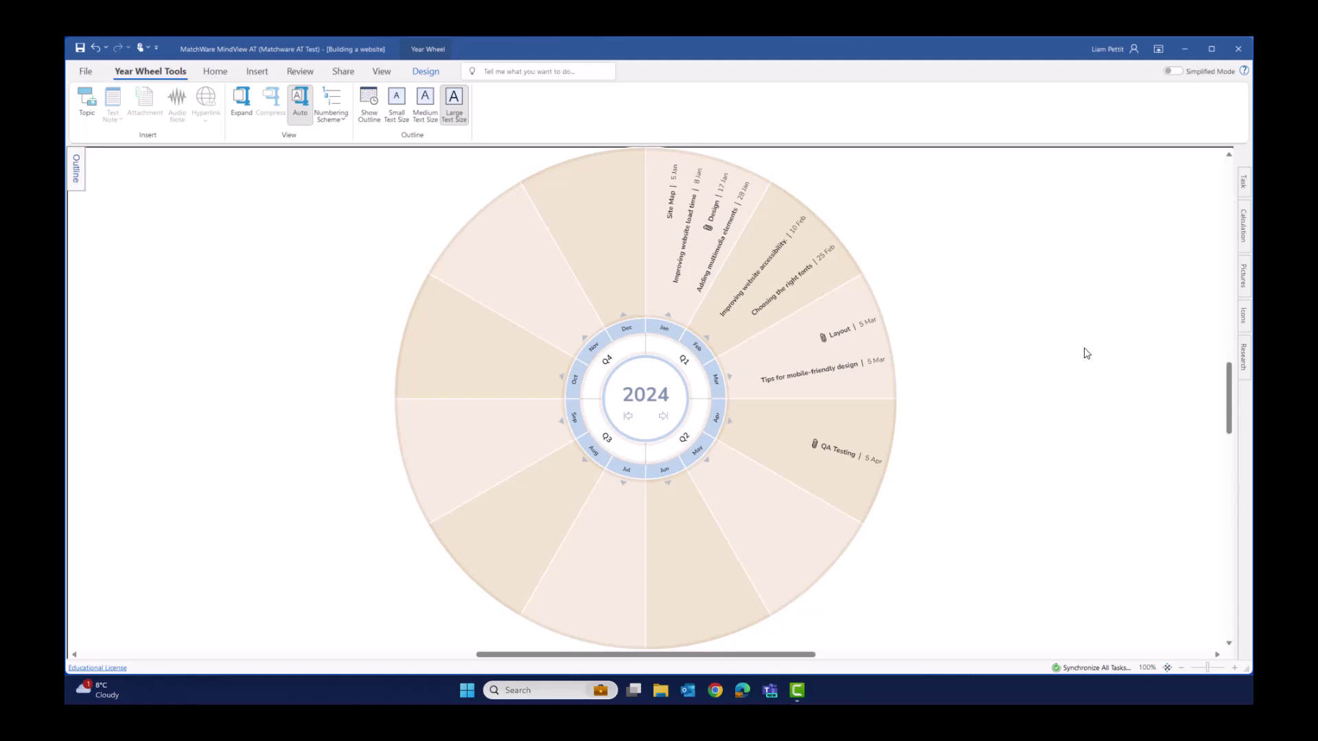
{"action": "left_click", "coordinate": [685, 361]}
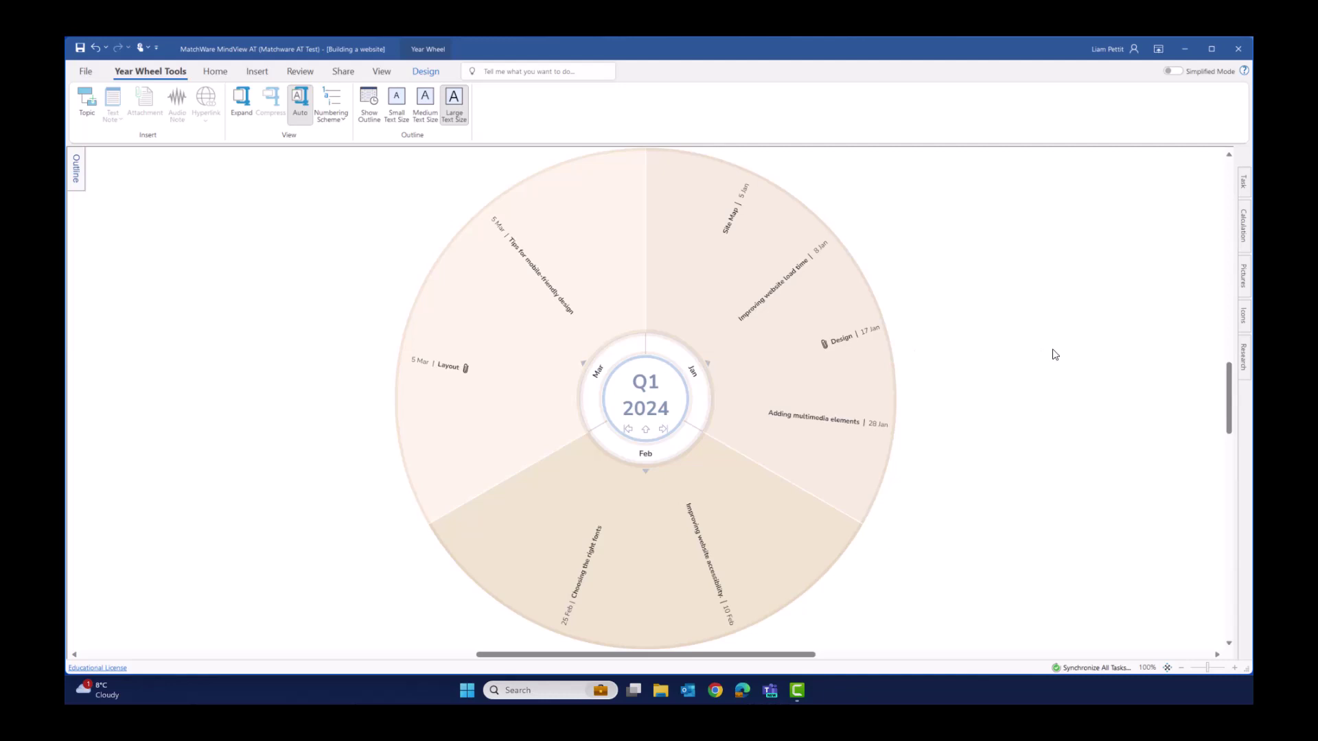
{"action": "left_click", "coordinate": [627, 430]}
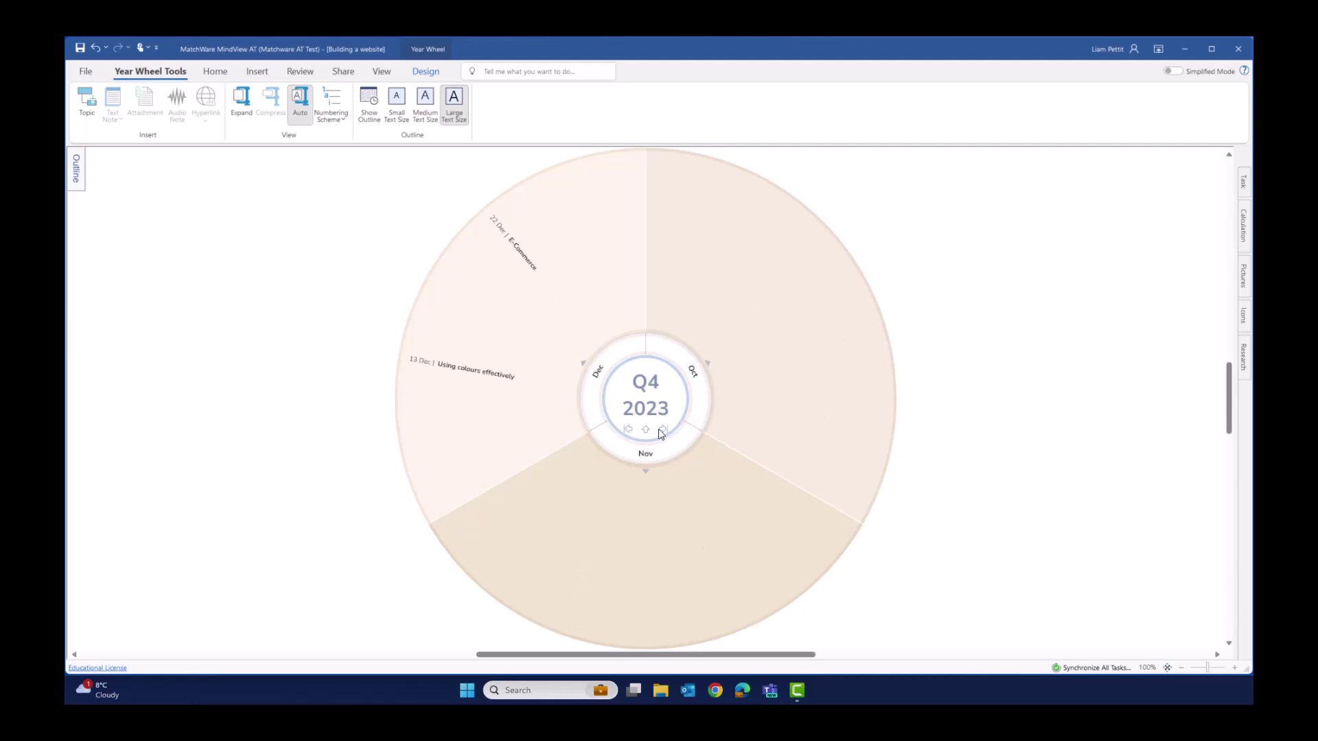
{"action": "left_click", "coordinate": [663, 431]}
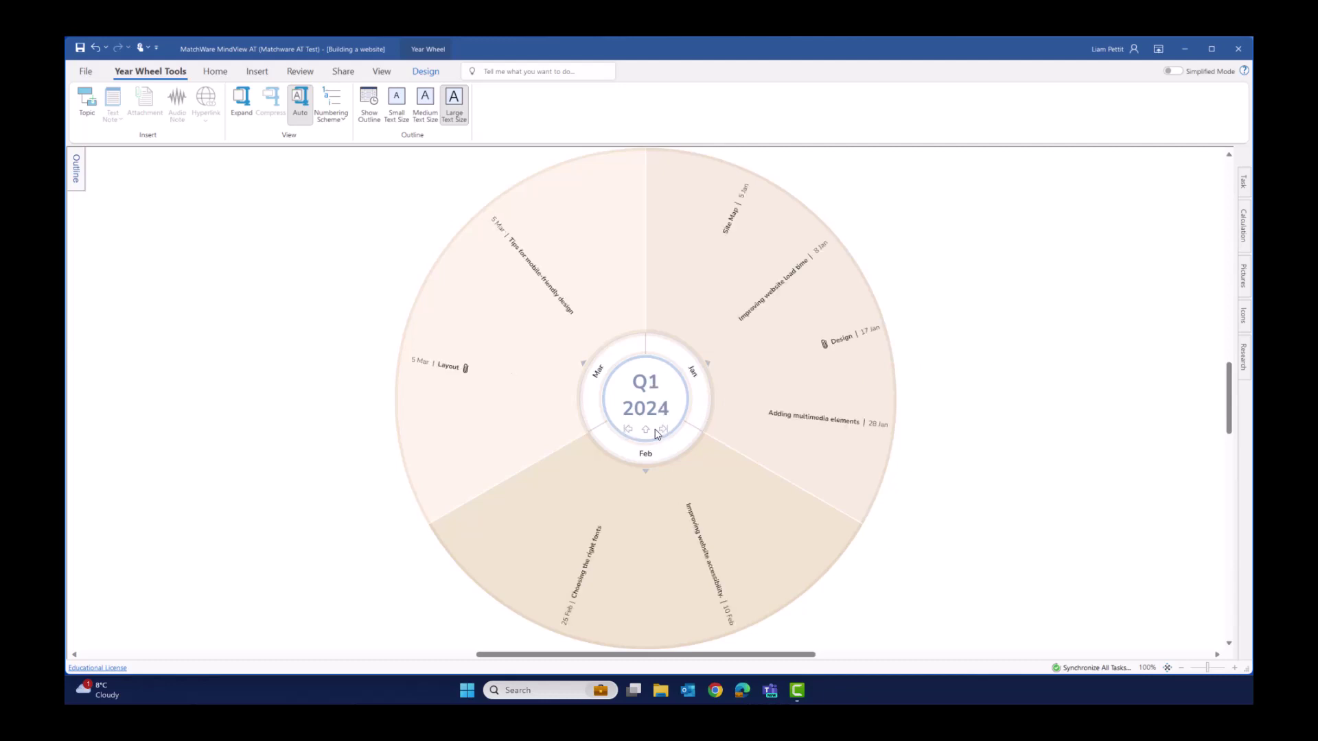
{"action": "left_click", "coordinate": [645, 431]}
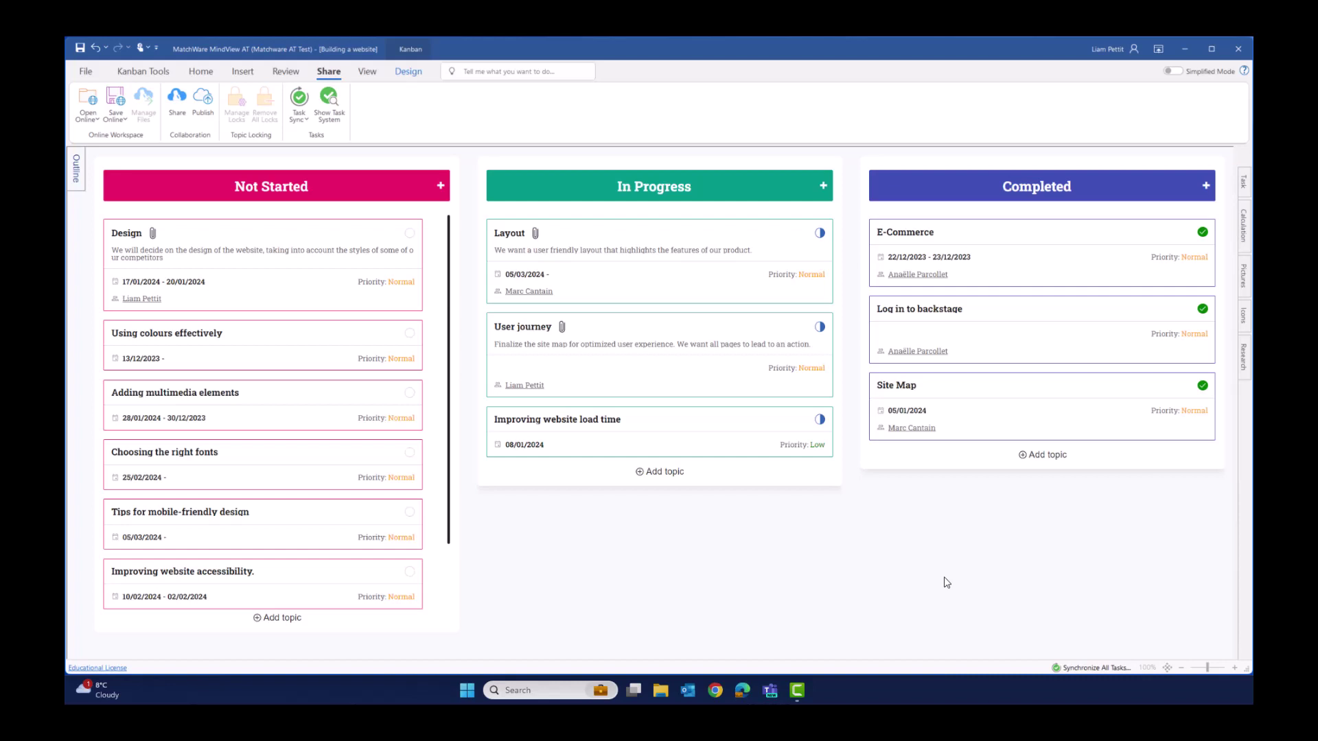
Select the Design, Layout and E-Commerce cards and tick Include in Task System.
{"action": "left_click", "coordinate": [313, 281]}
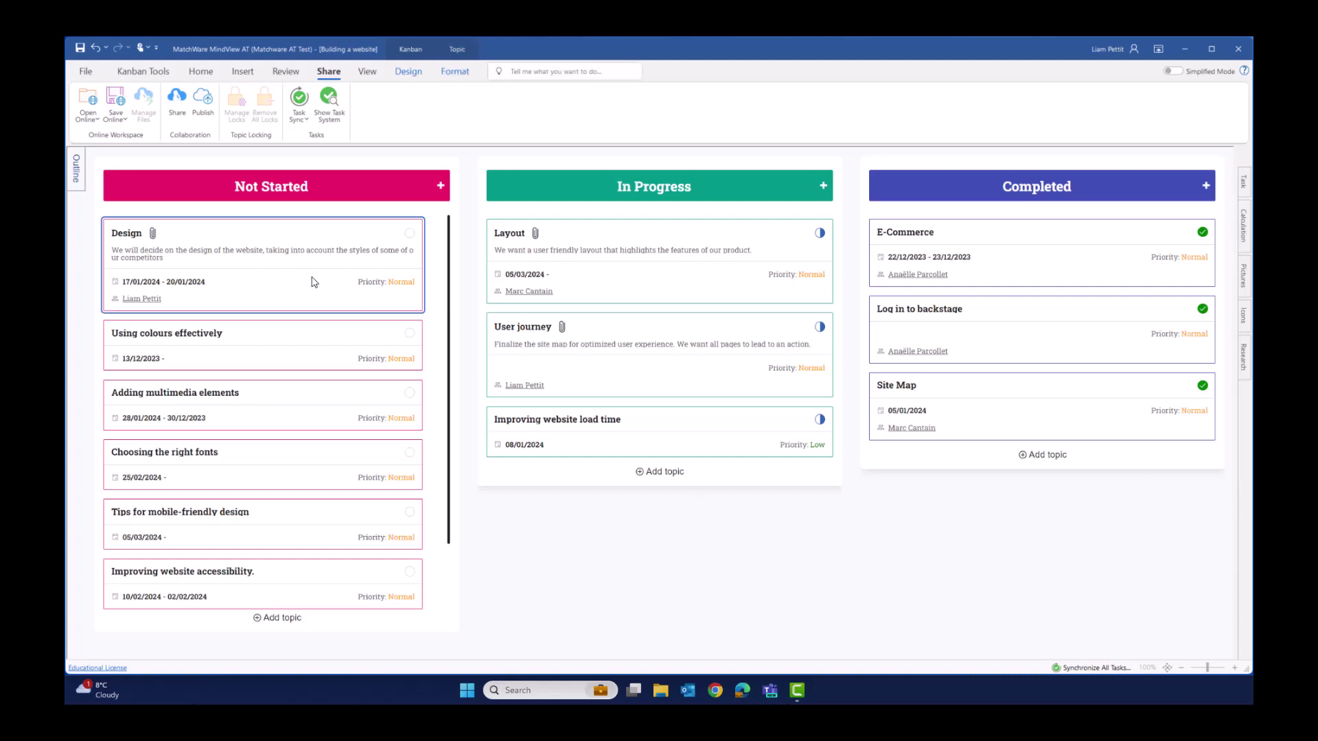
{"action": "left_click", "coordinate": [584, 296]}
{"action": "left_click", "coordinate": [981, 273]}
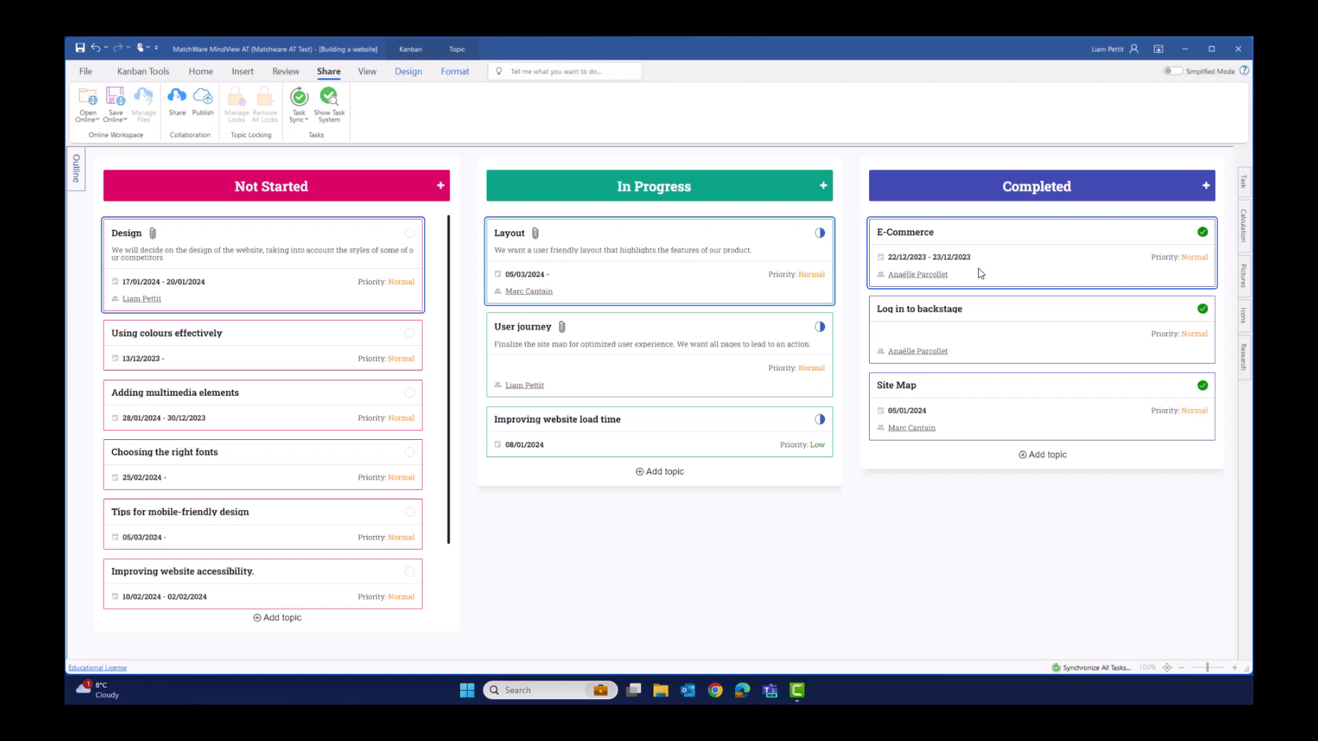
{"action": "left_click", "coordinate": [1245, 184]}
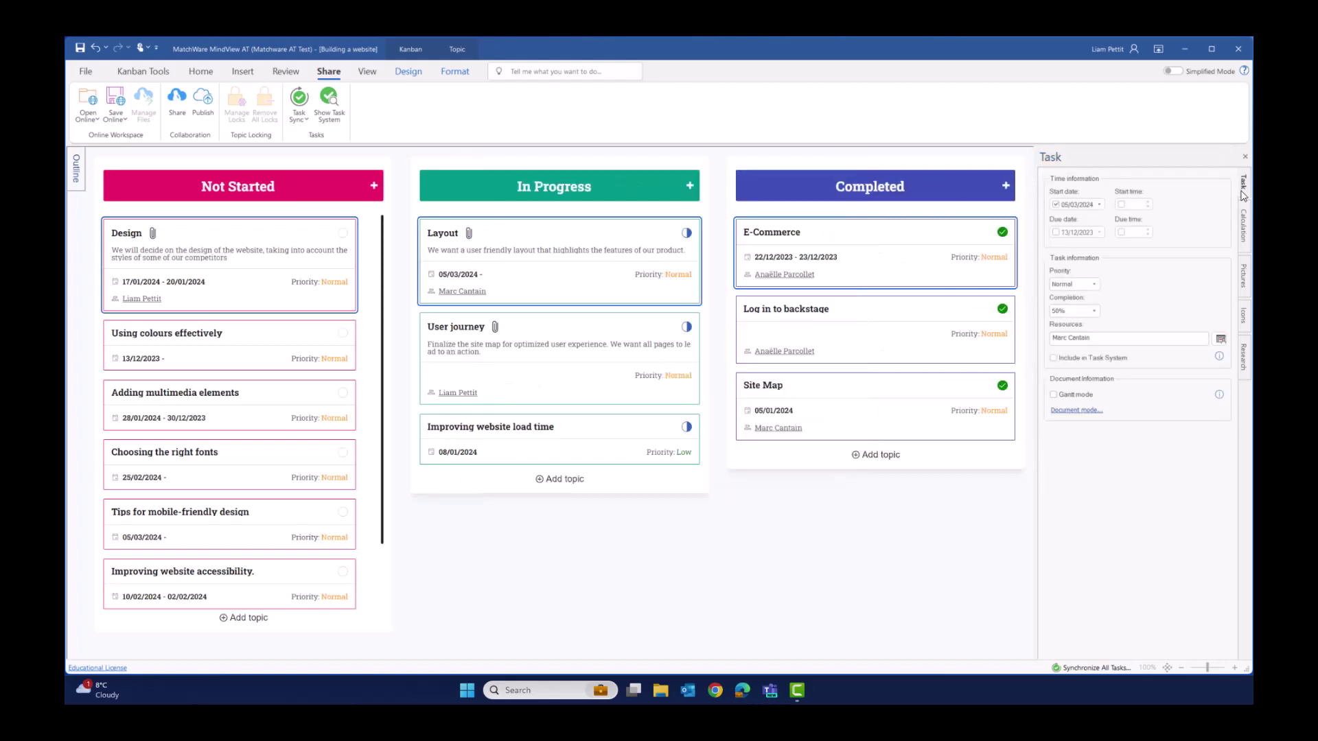
{"action": "left_click", "coordinate": [1054, 359]}
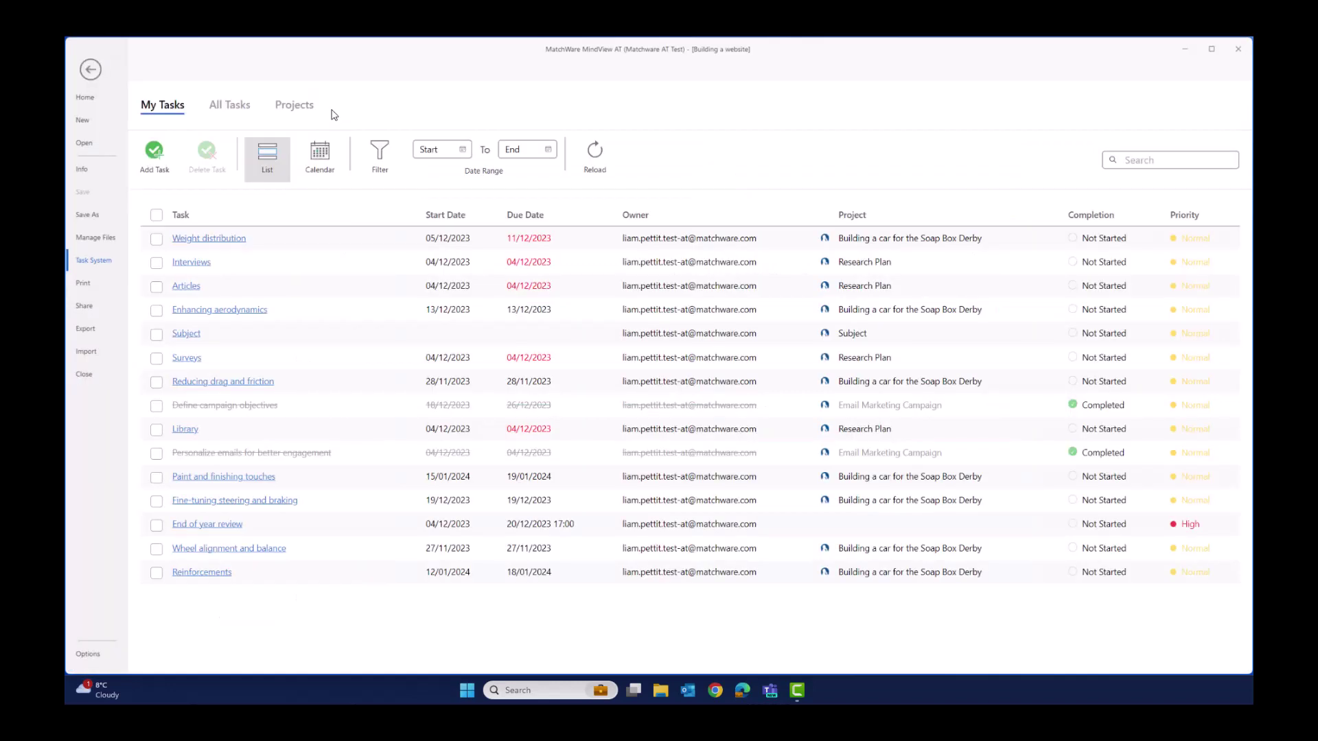
Open the Design task from the Building a website project in the Projects list.
{"action": "left_click", "coordinate": [295, 106]}
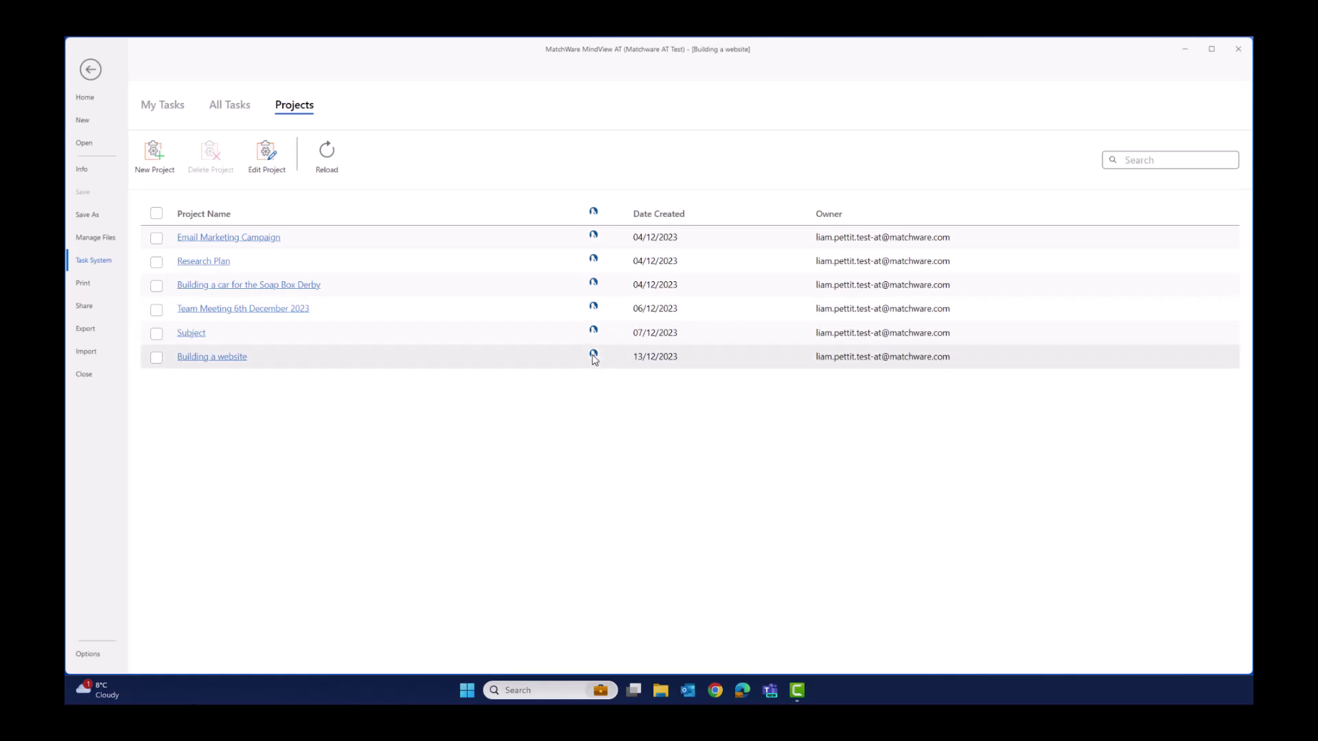
{"action": "left_click", "coordinate": [239, 361]}
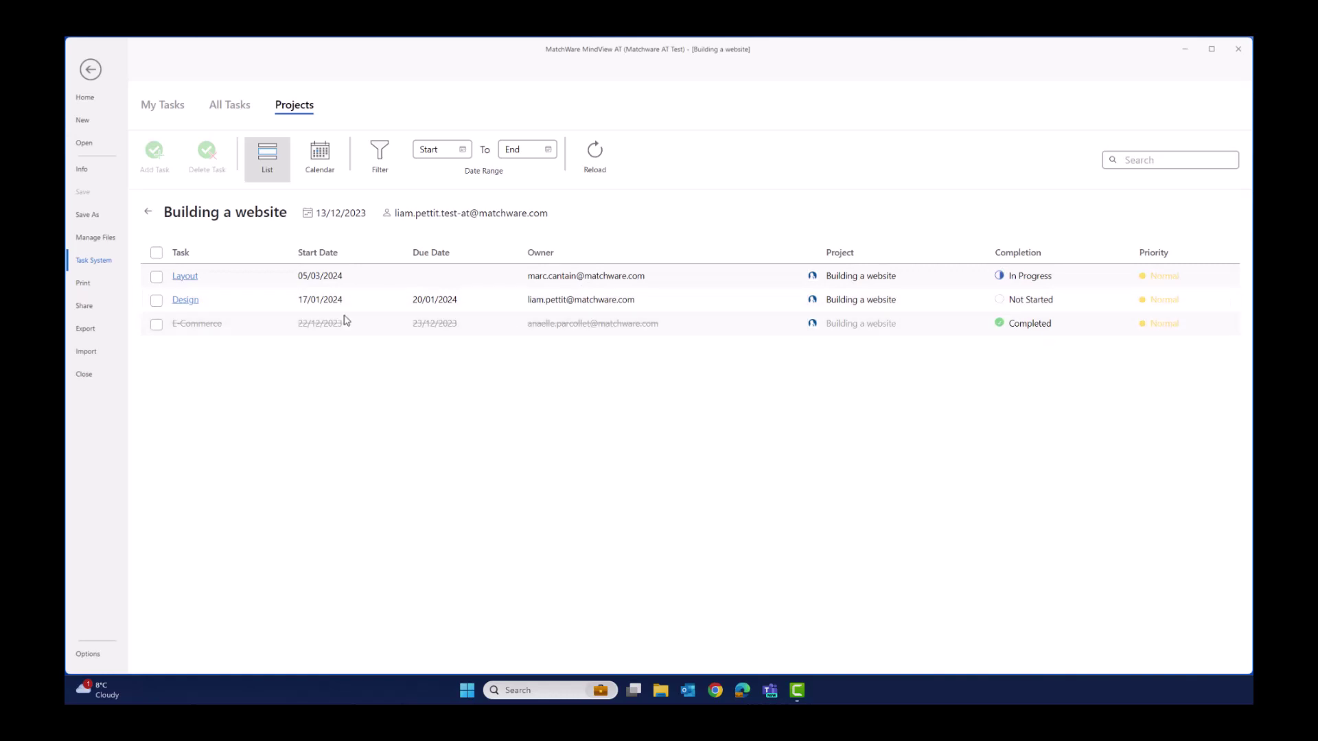
{"action": "left_click", "coordinate": [189, 302]}
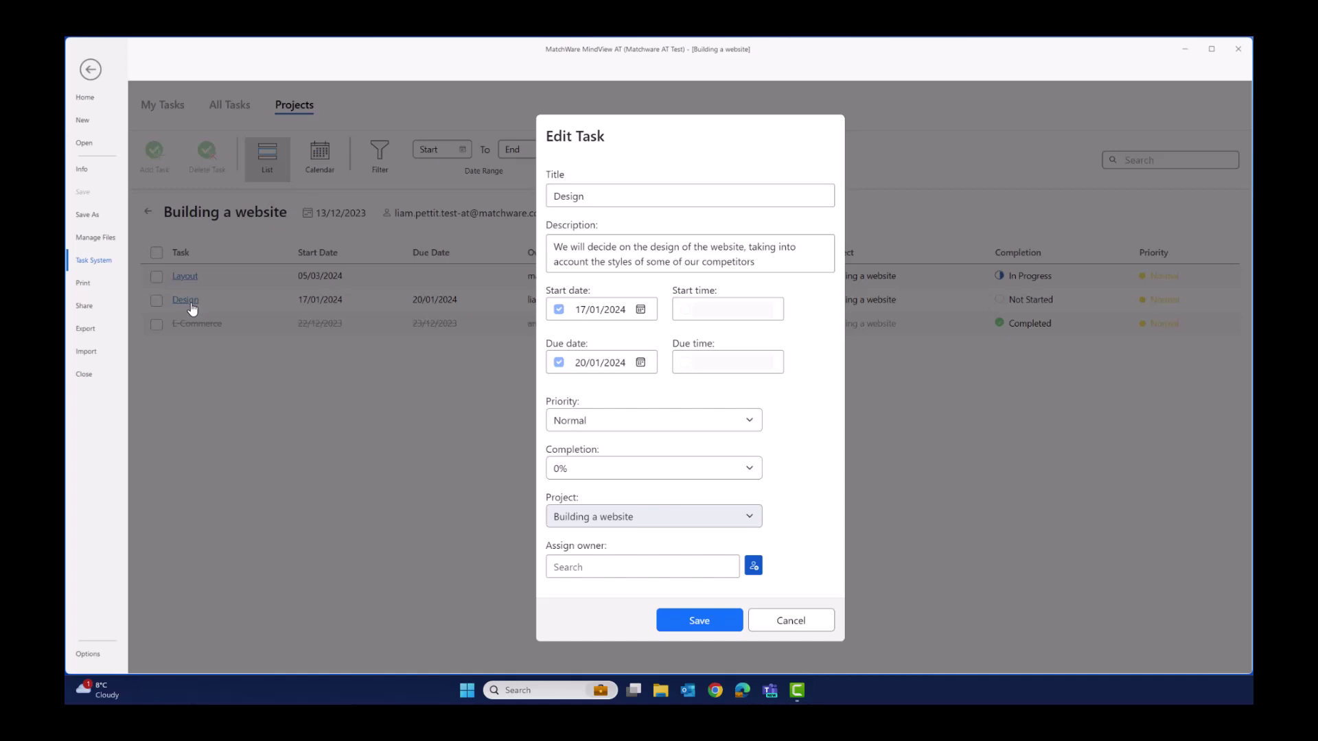
Set the Design task's completion to 100% and save it.
{"action": "left_click", "coordinate": [749, 472]}
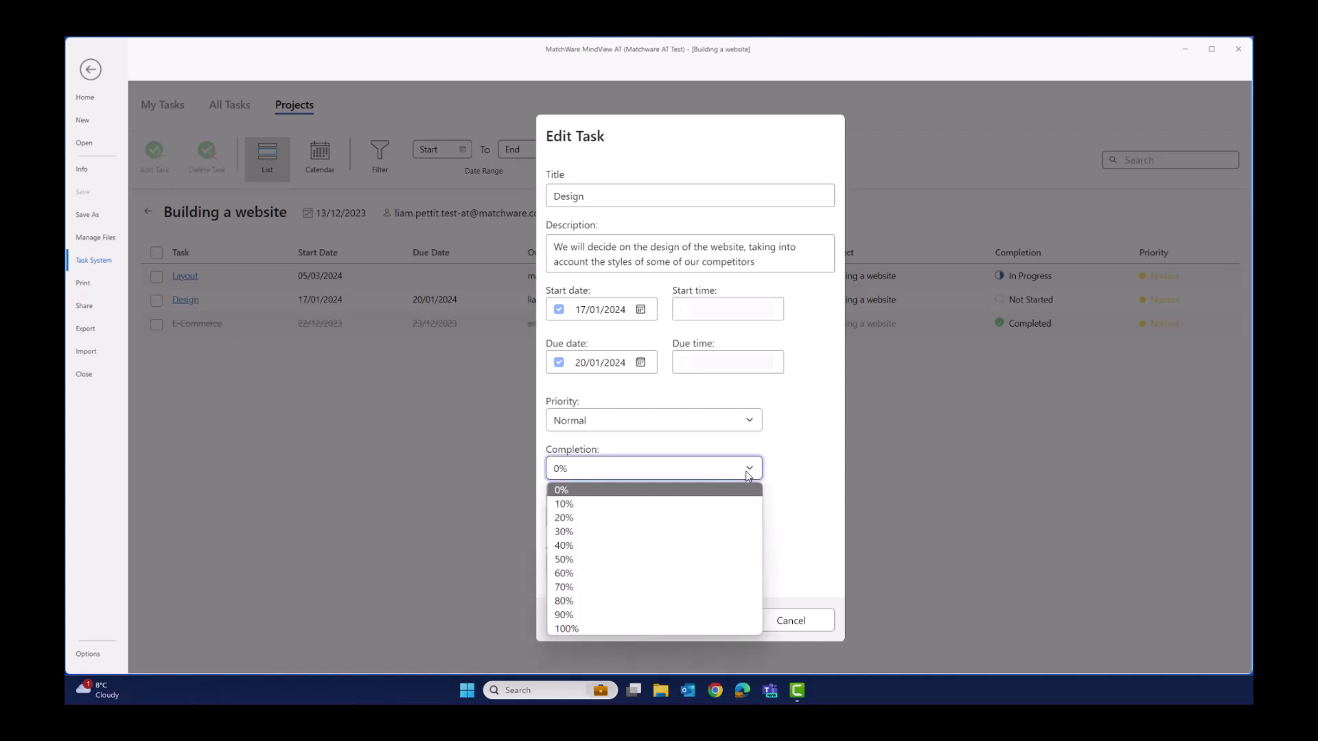
{"action": "left_click", "coordinate": [618, 628]}
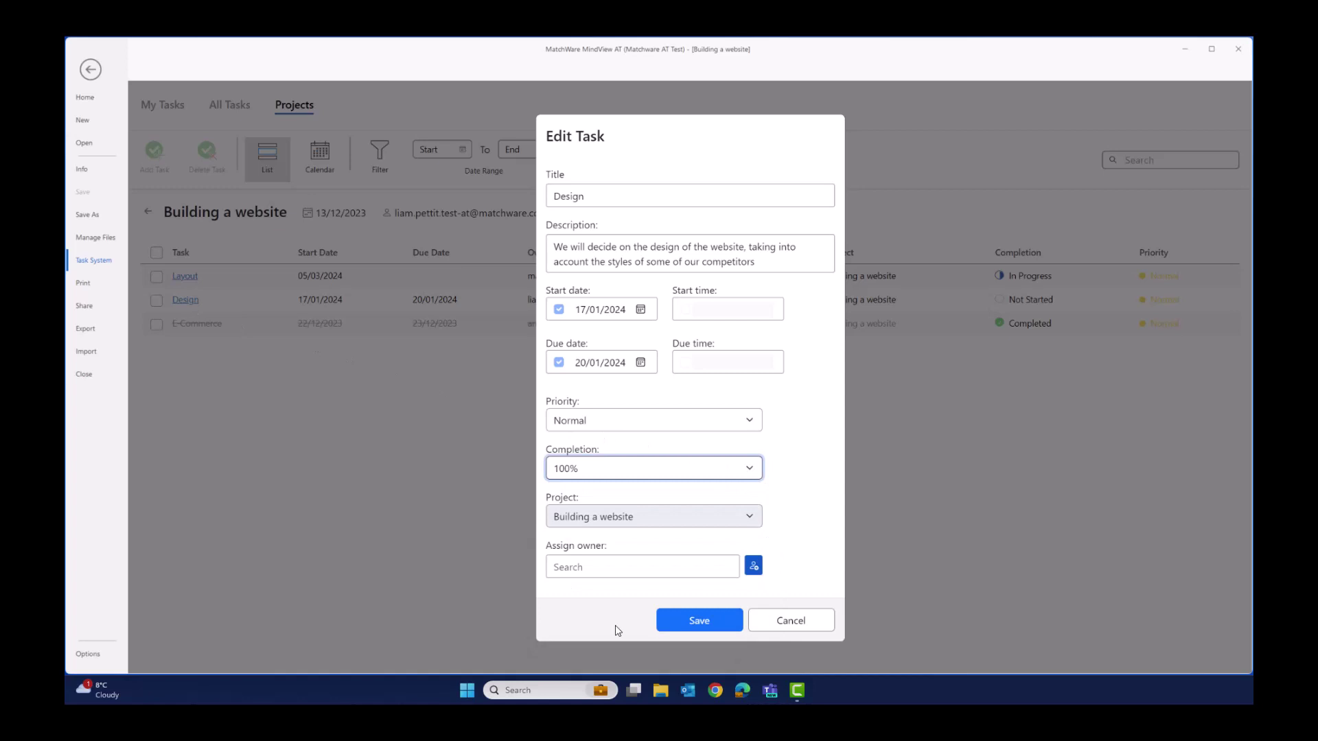
{"action": "left_click", "coordinate": [685, 621]}
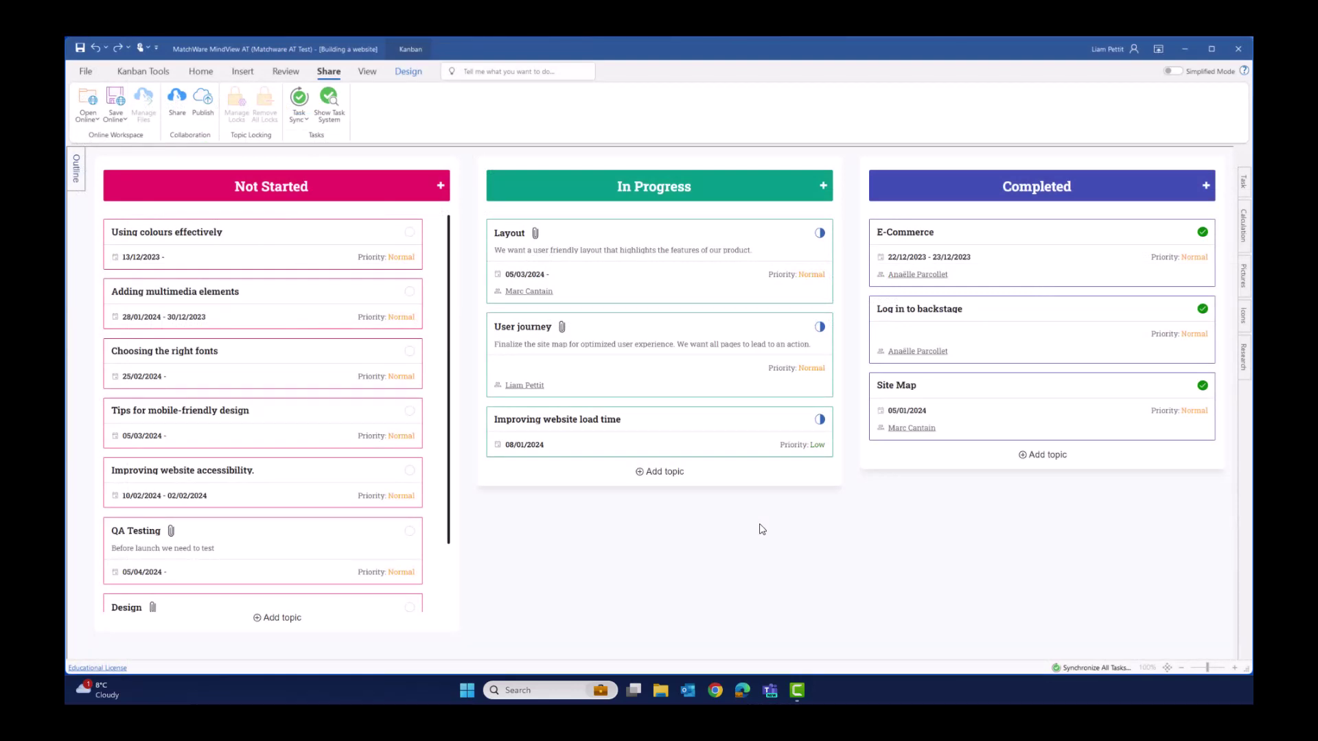
Run Task Sync so the Design card moves into Completed.
{"action": "left_click", "coordinate": [299, 96]}
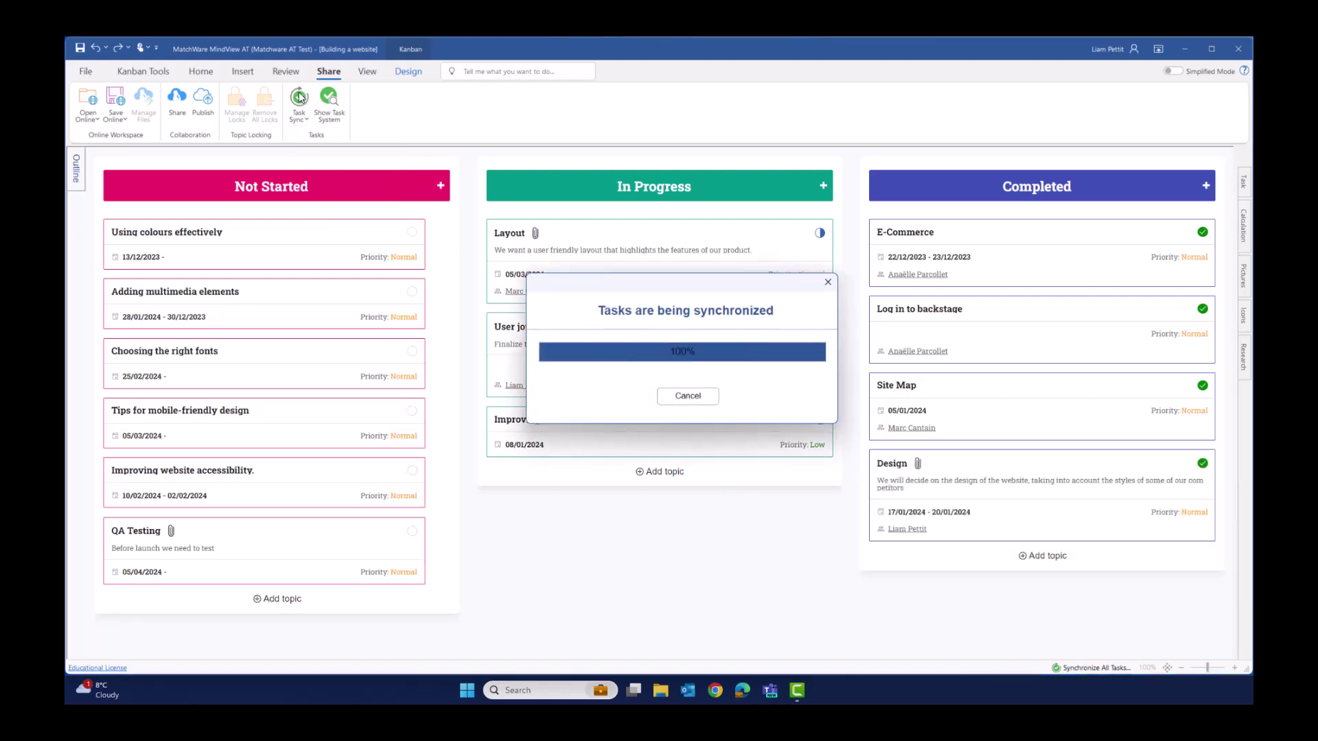